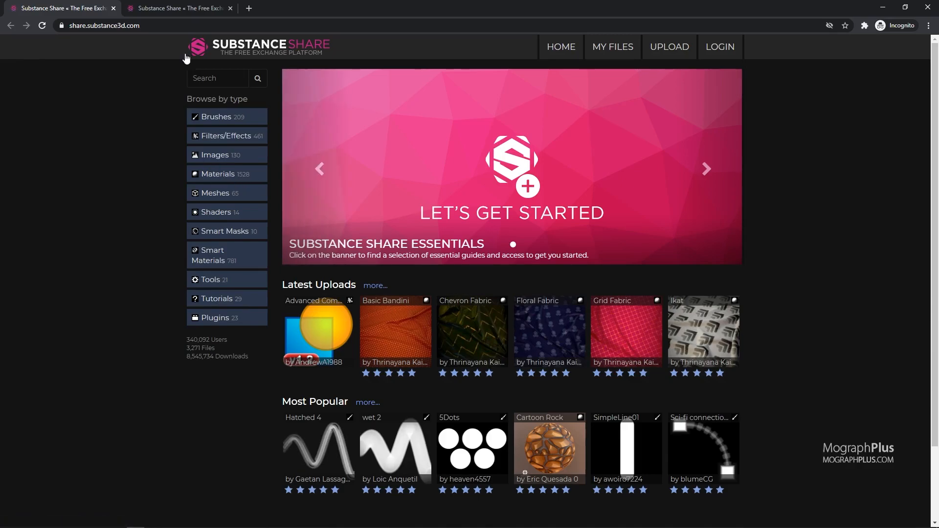
View the Industrial_Metal_Walkway material page on Substance Share and close the browser.
{"action": "left_click", "coordinate": [180, 7]}
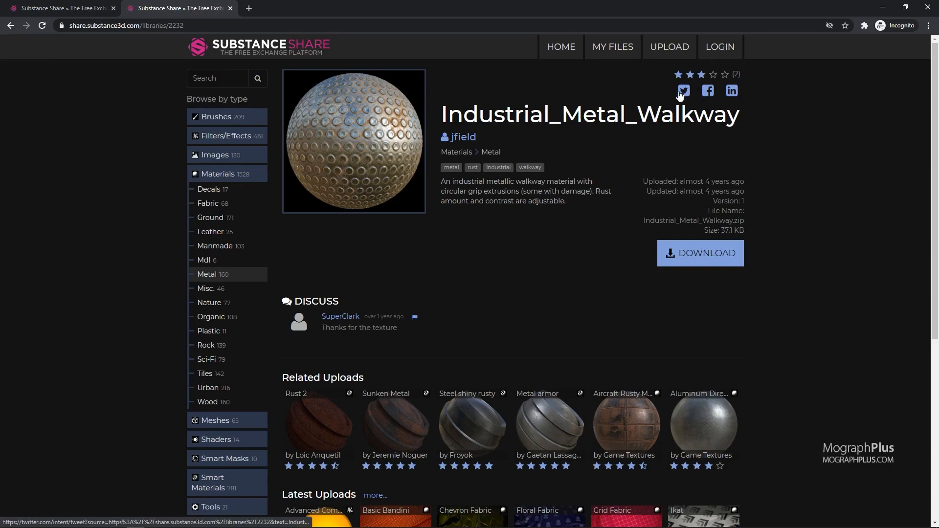
{"action": "left_click", "coordinate": [925, 7]}
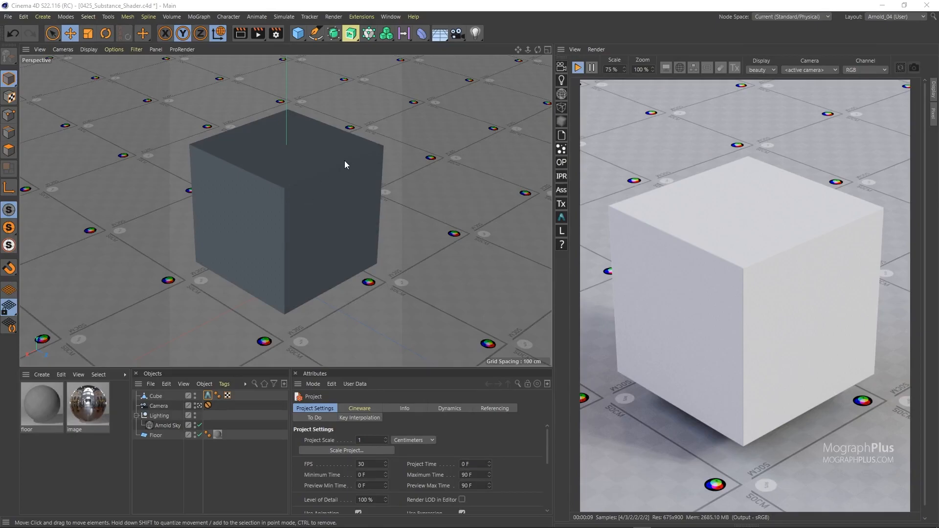
Load the Industrial_Metal_Walkway.sbsar substance from the tex folder and move the Substance Asset Manager clear of the perspective viewport.
{"action": "left_click", "coordinate": [362, 17]}
{"action": "mouse_move", "coordinate": [435, 147]}
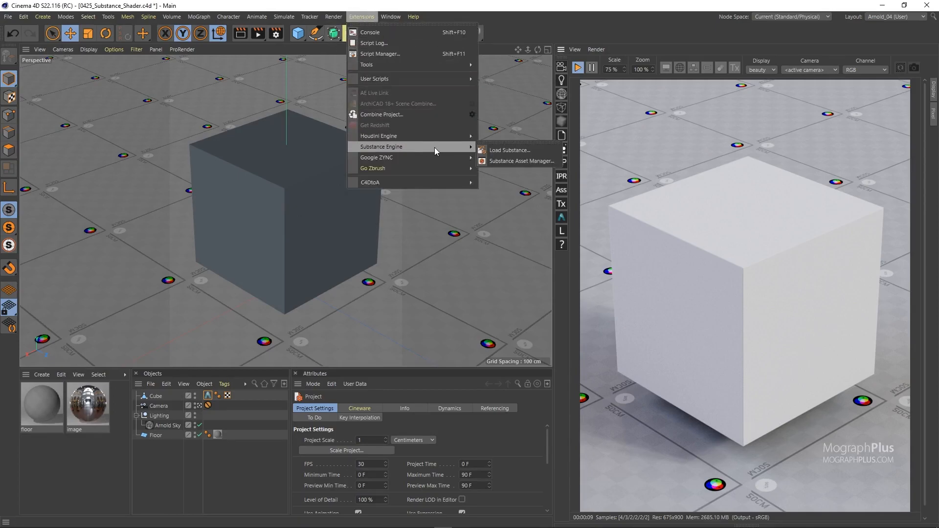
{"action": "left_click", "coordinate": [524, 150]}
{"action": "scroll", "coordinate": [191, 303], "scroll_direction": "down", "scroll_amount": 10}
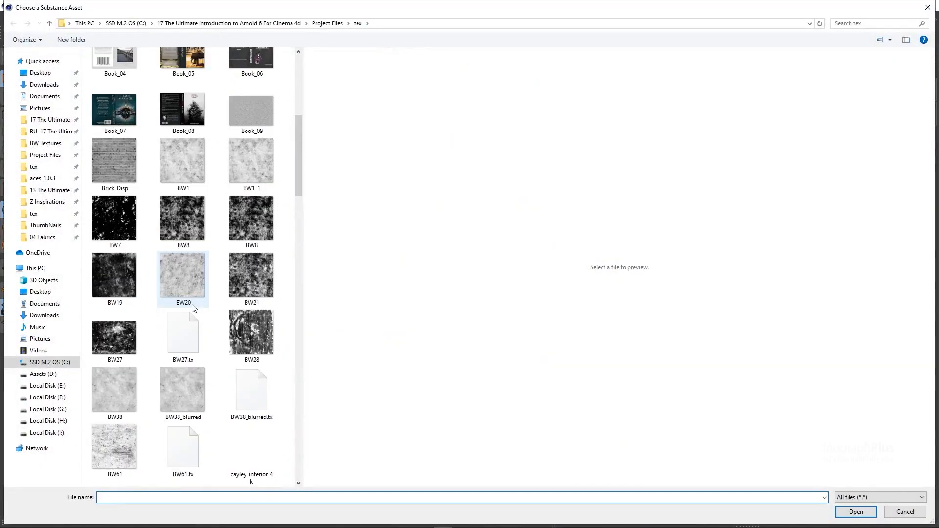
{"action": "scroll", "coordinate": [182, 292], "scroll_direction": "down", "scroll_amount": 10}
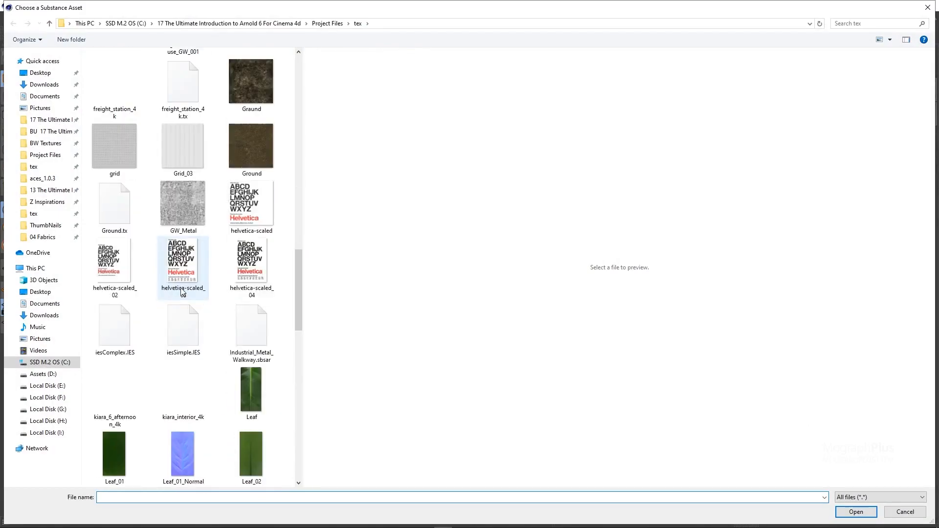
{"action": "left_click", "coordinate": [244, 322]}
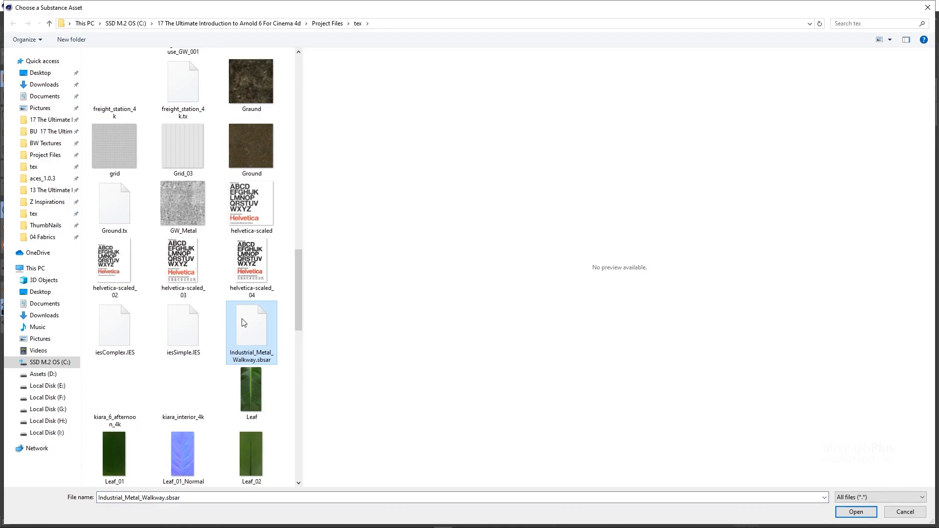
{"action": "double_click", "coordinate": [244, 323]}
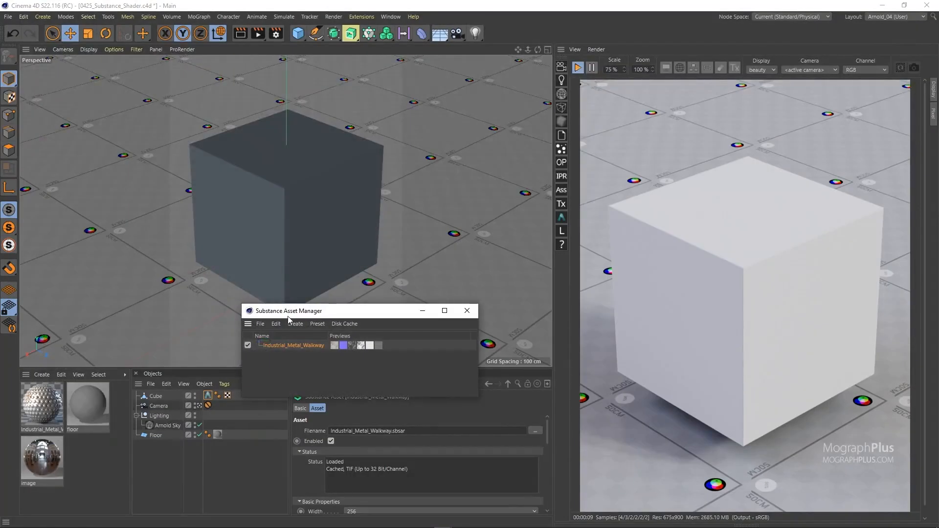
{"action": "left_click_drag", "start_coordinate": [296, 314], "coordinate": [710, 10]}
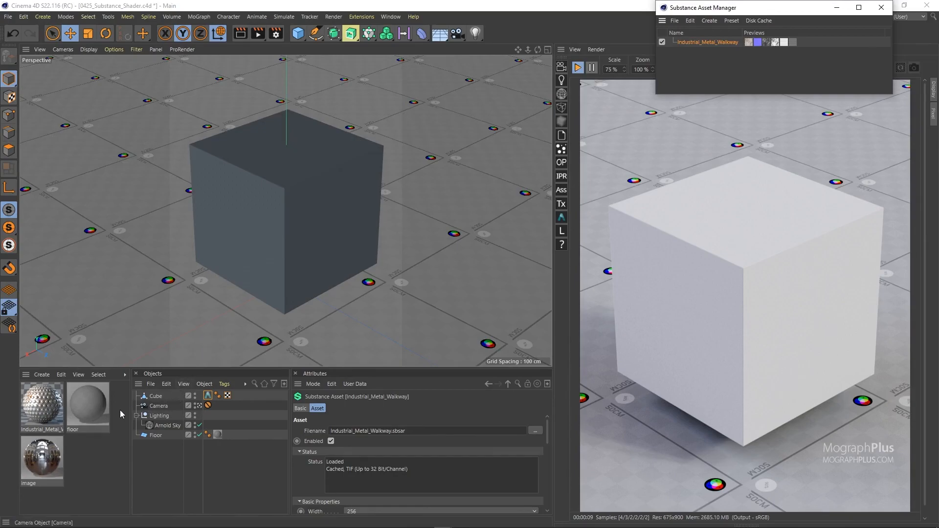
Compare the attributes of the generated Industrial_Metal_Walkway material with those of its Substance asset.
{"action": "left_click", "coordinate": [38, 407]}
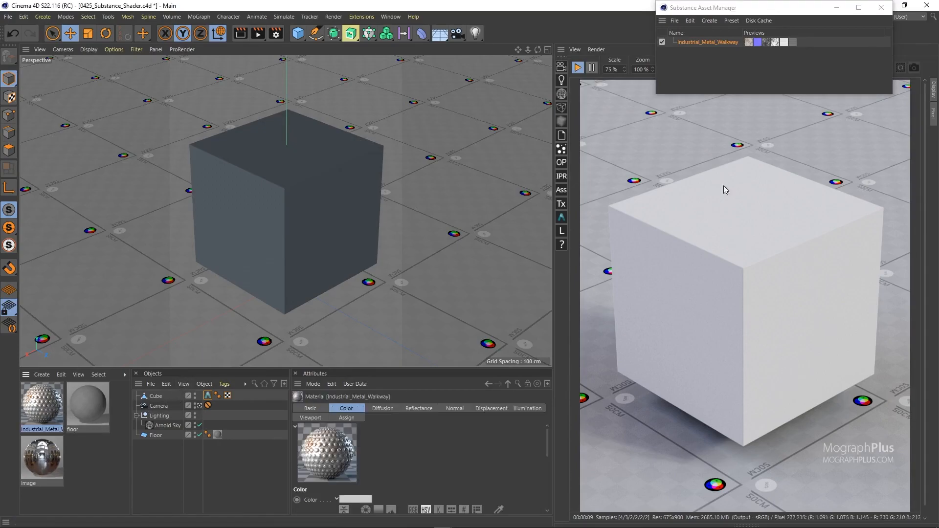
{"action": "left_click", "coordinate": [732, 43]}
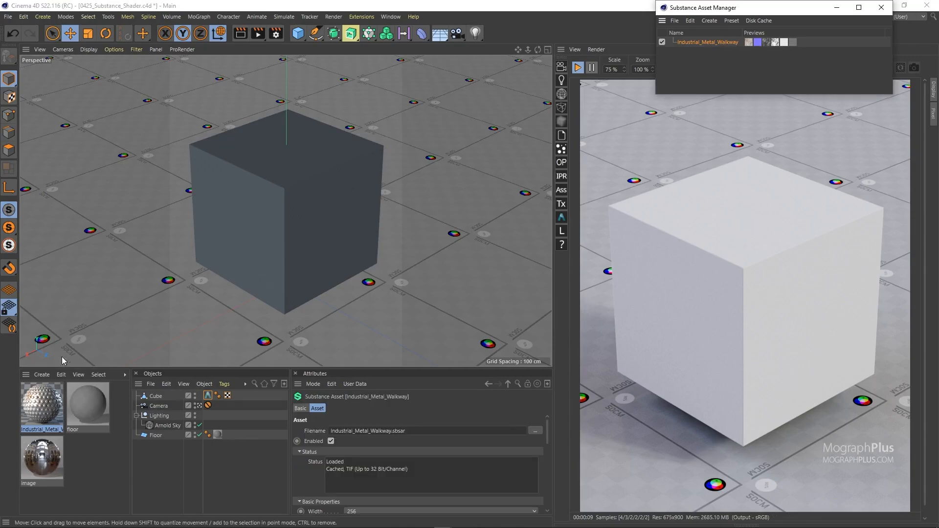
{"action": "left_click", "coordinate": [37, 403]}
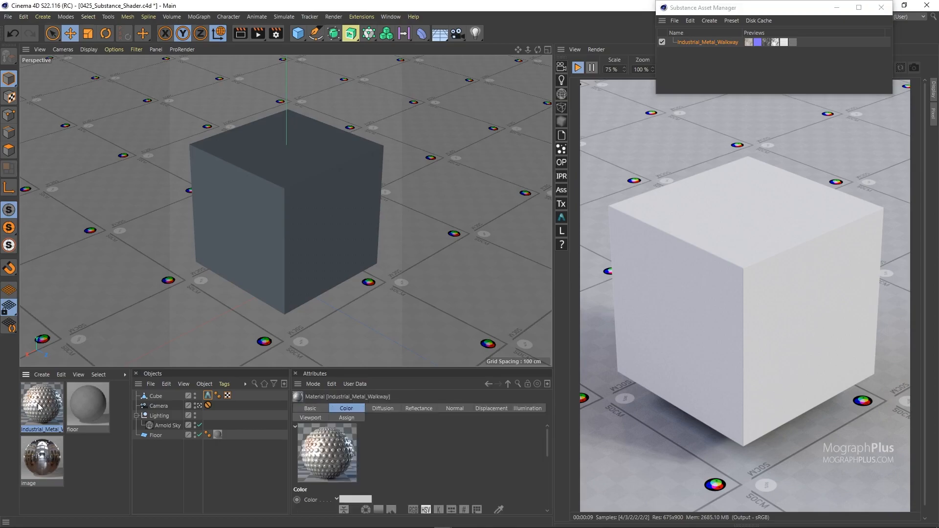
Create an Arnold Shader Network material, assign it to the Cube and move its network editor over the viewport.
{"action": "left_click", "coordinate": [42, 375]}
{"action": "mouse_move", "coordinate": [61, 421]}
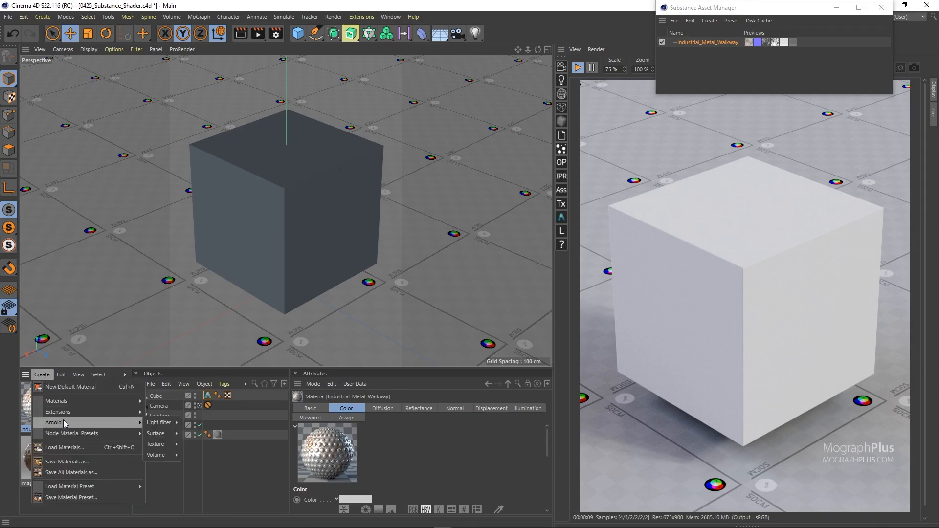
{"action": "left_click", "coordinate": [171, 413]}
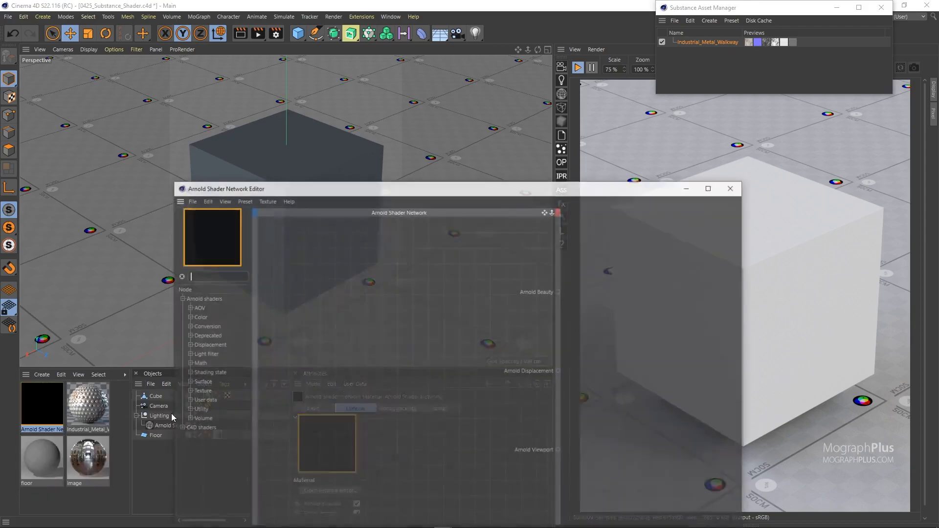
{"action": "left_click_drag", "start_coordinate": [263, 191], "coordinate": [115, 19]}
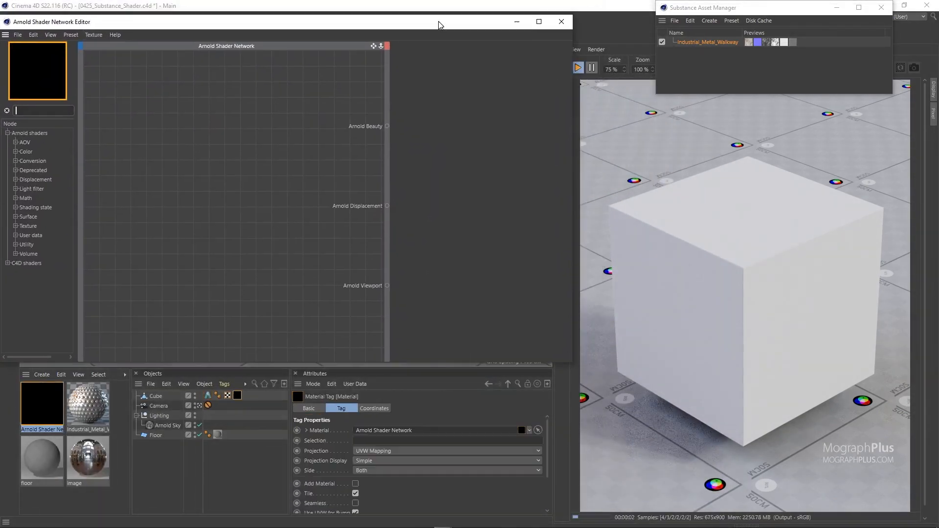
{"action": "left_click_drag", "start_coordinate": [439, 24], "coordinate": [471, 29]}
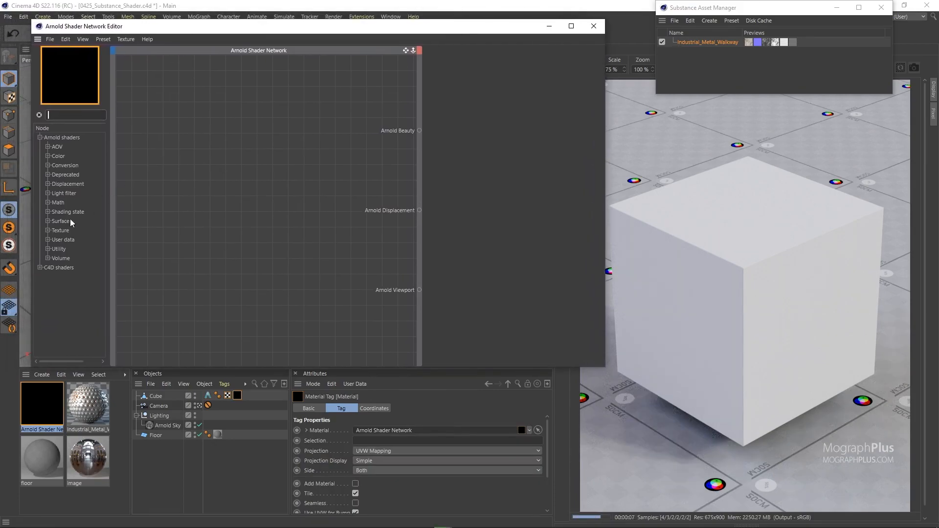
Hide the shader list in the network editor, then detach the material preview and close it.
{"action": "left_click", "coordinate": [82, 39]}
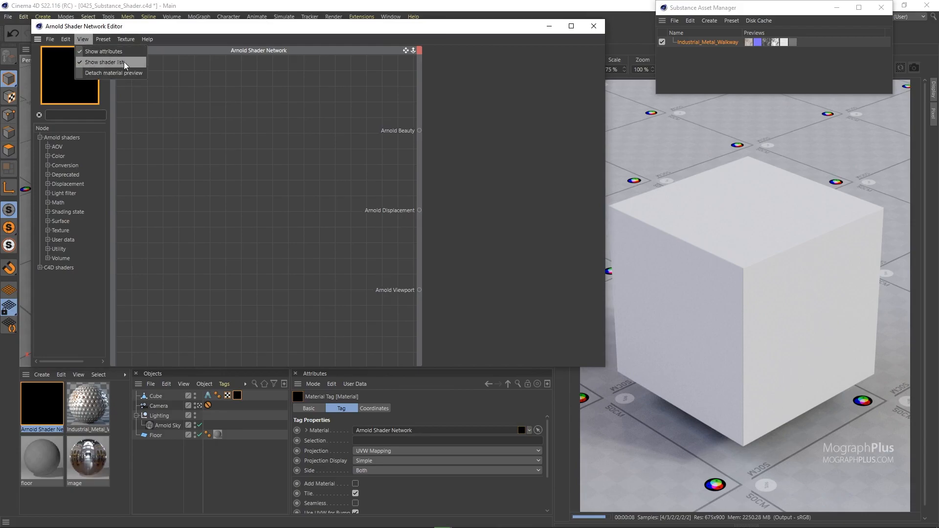
{"action": "left_click", "coordinate": [104, 62]}
{"action": "left_click", "coordinate": [83, 39]}
{"action": "left_click", "coordinate": [126, 72]}
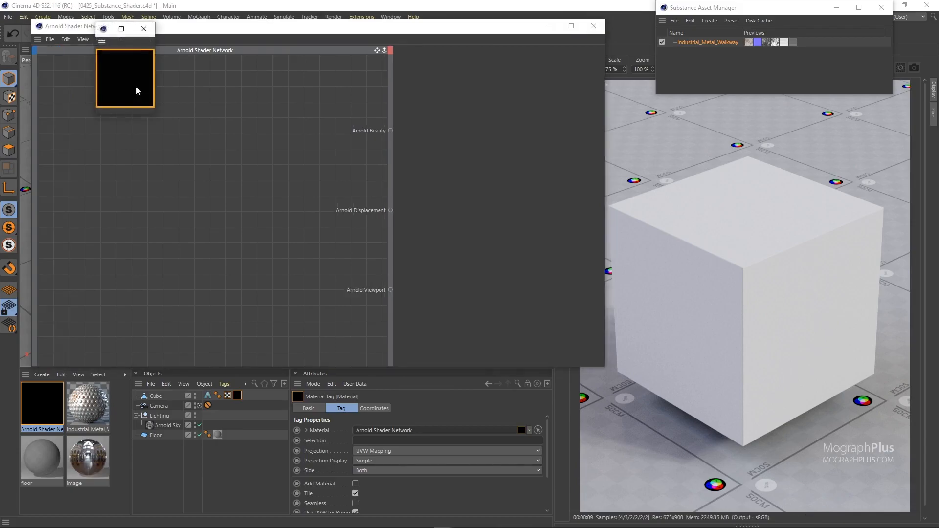
{"action": "left_click", "coordinate": [146, 25]}
Add a Substance Shader node to the network and connect its output to Arnold Beauty.
{"action": "left_click", "coordinate": [208, 395]}
{"action": "left_click", "coordinate": [199, 186]}
{"action": "key", "text": "space"}
{"action": "type", "text": "subs"}
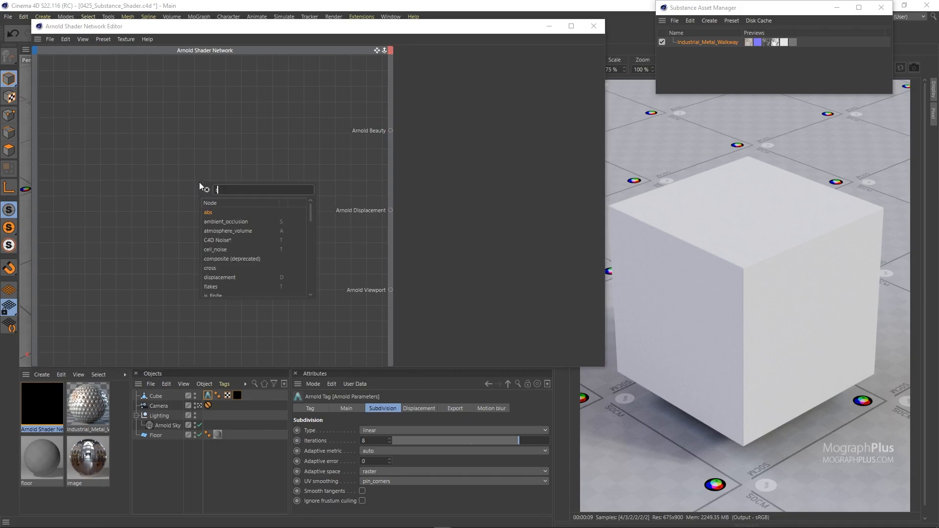
{"action": "key", "text": "Return"}
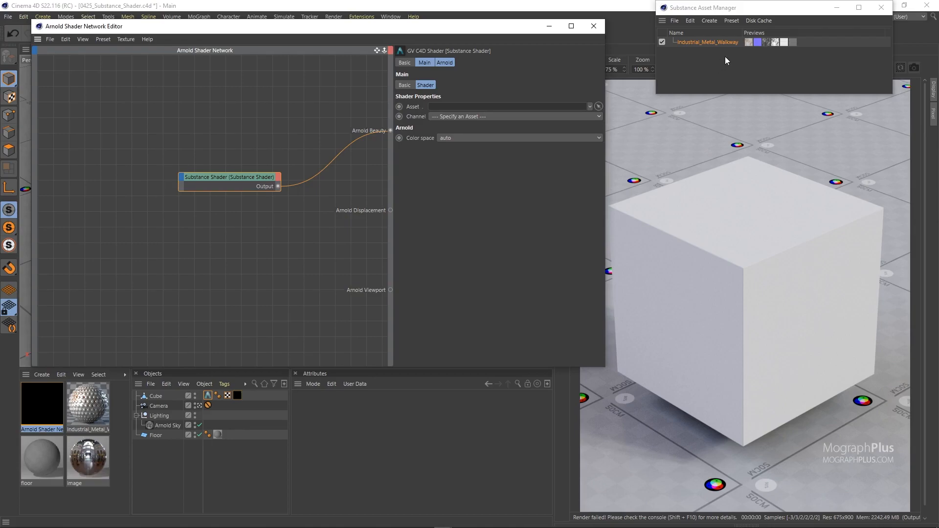
Assign the Industrial_Metal_Walkway asset to the Substance Shader, then reposition the node and widen the network editor's attribute area.
{"action": "left_click_drag", "start_coordinate": [714, 47], "coordinate": [471, 107]}
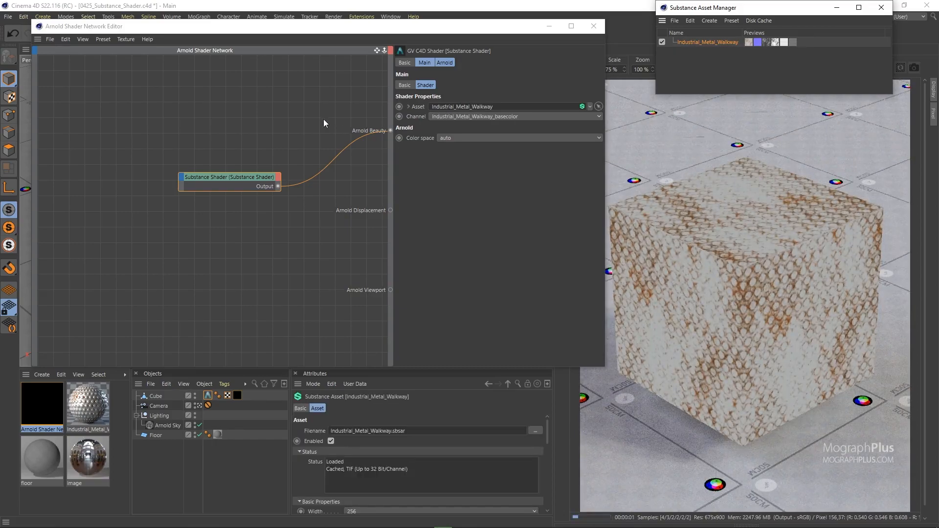
{"action": "left_click_drag", "start_coordinate": [316, 21], "coordinate": [293, 17]}
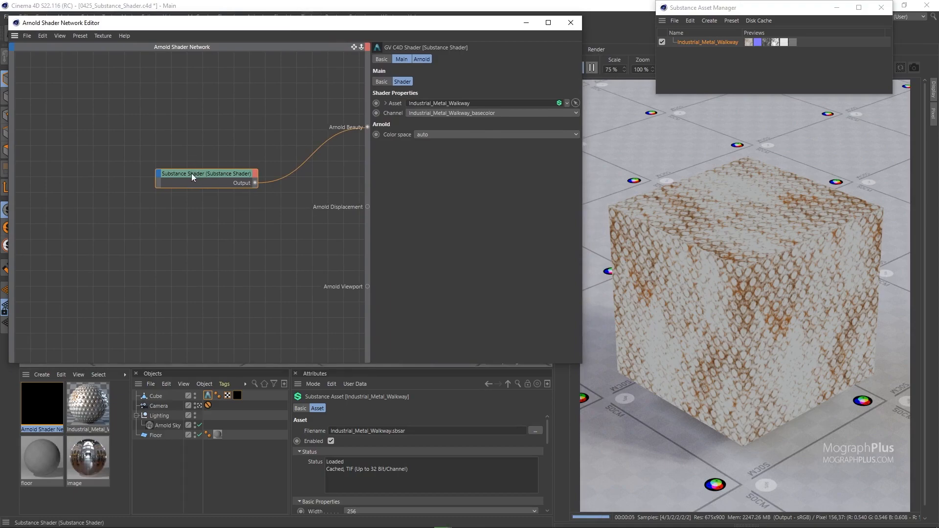
{"action": "left_click_drag", "start_coordinate": [193, 170], "coordinate": [142, 136]}
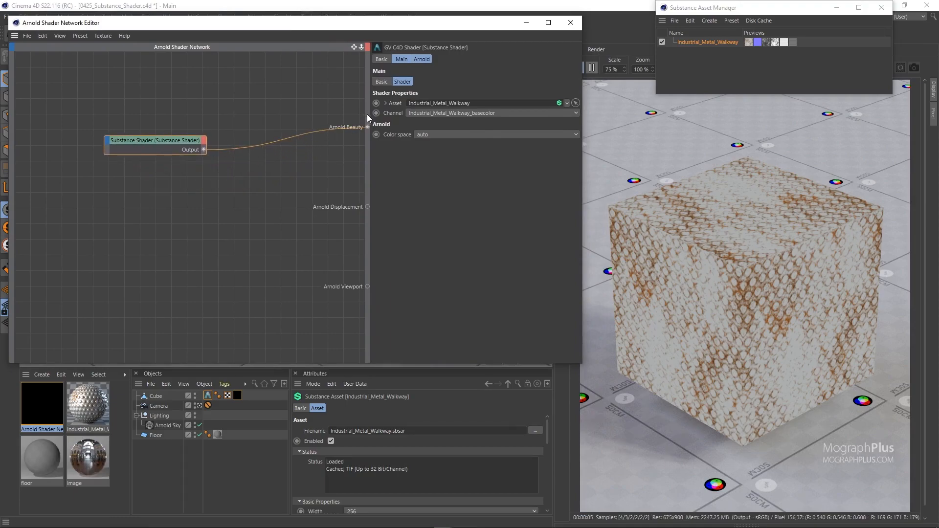
{"action": "left_click_drag", "start_coordinate": [368, 118], "coordinate": [302, 116]}
Expand the Substance Shader's asset settings and examine its basic properties and output channels.
{"action": "left_click", "coordinate": [318, 103]}
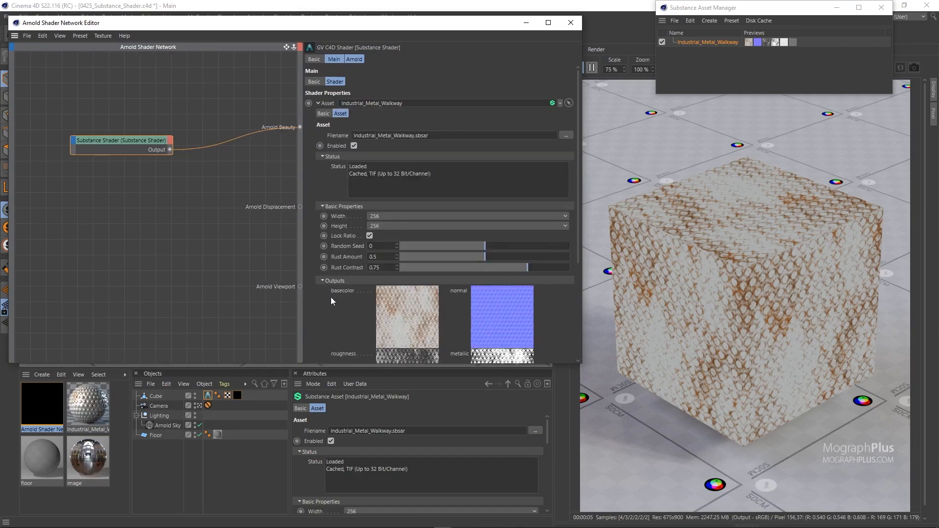
{"action": "scroll", "coordinate": [331, 299], "scroll_direction": "down", "scroll_amount": 5}
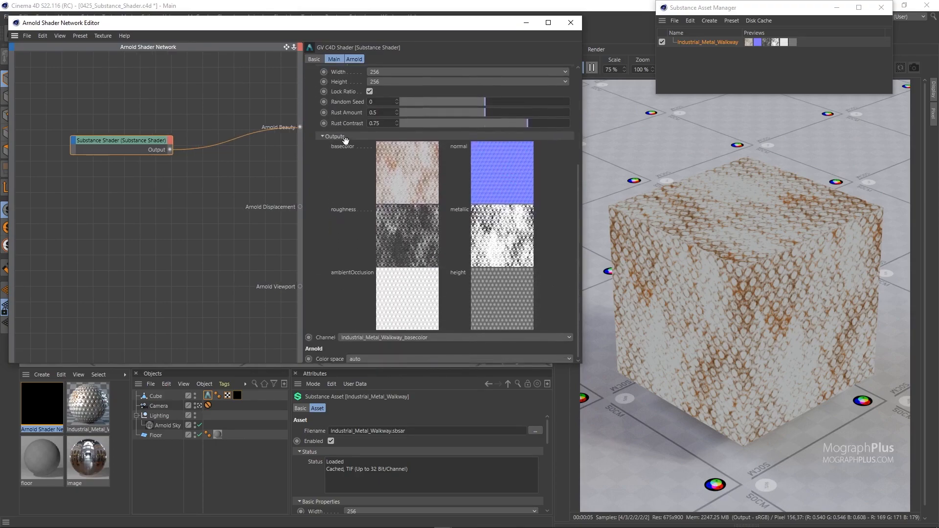
{"action": "scroll", "coordinate": [345, 141], "scroll_direction": "up", "scroll_amount": 4}
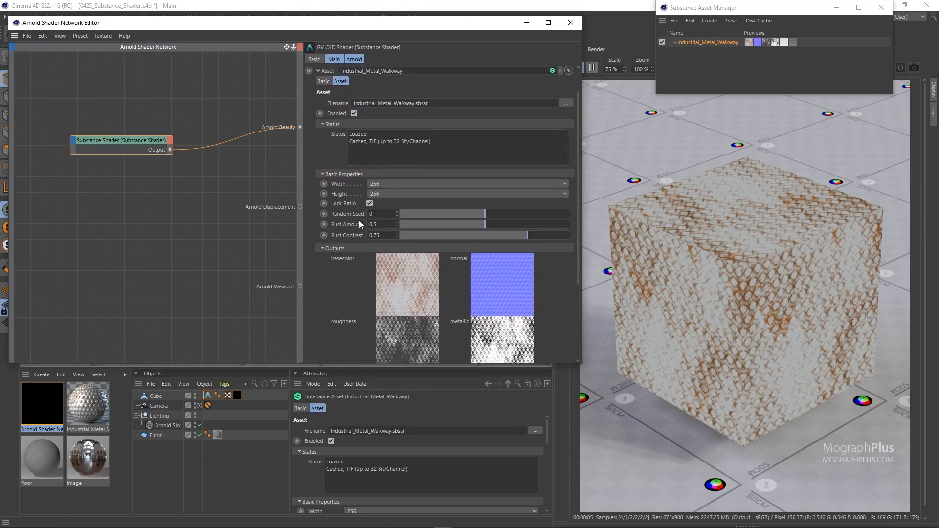
Try the asset's Rust Amount at higher values such as 0.65 and 0.75, and set it back to 0.5.
{"action": "left_click", "coordinate": [512, 227]}
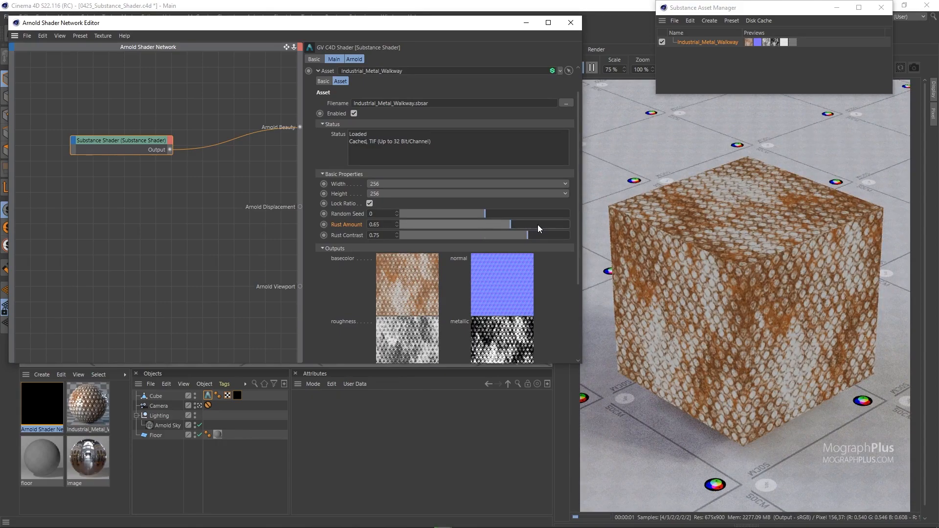
{"action": "left_click", "coordinate": [544, 225]}
{"action": "left_click", "coordinate": [526, 225]}
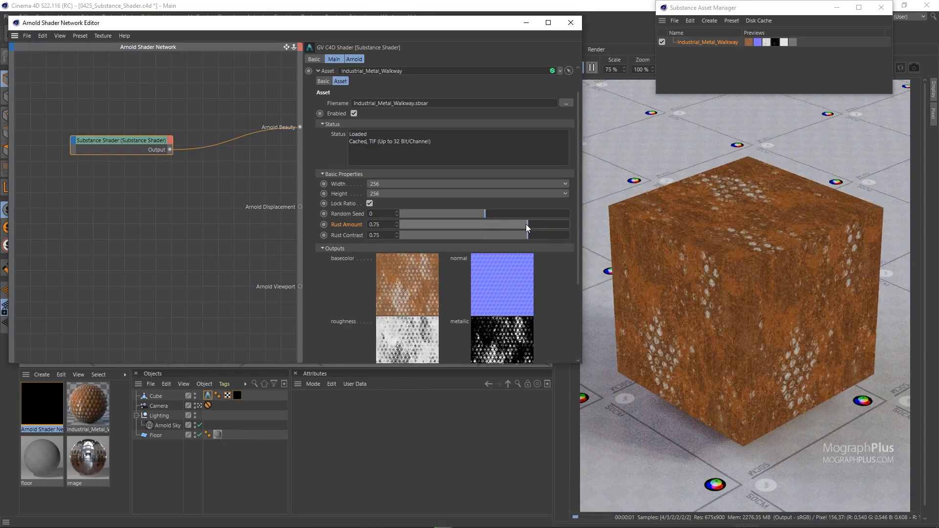
{"action": "left_click", "coordinate": [485, 227]}
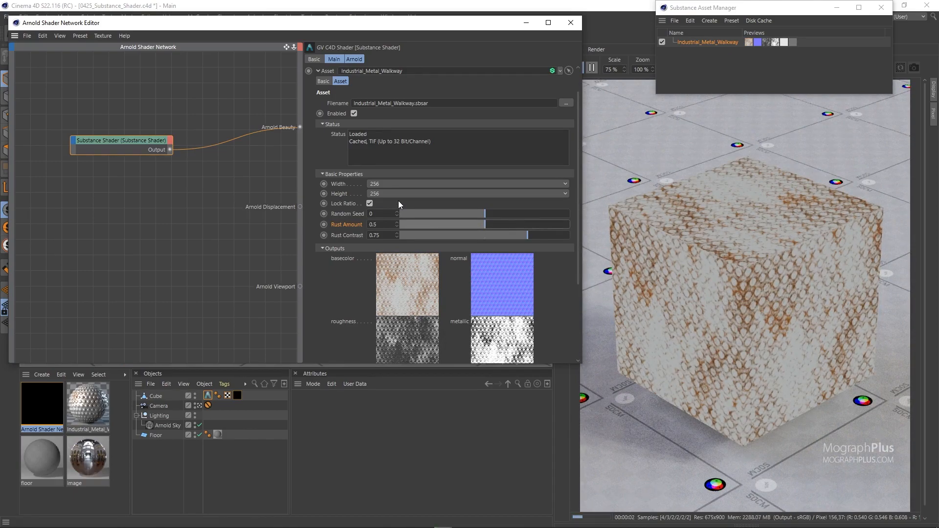
Move the Substance Asset Manager below the network editor and set the asset's Rust Amount to 0.6 and Random Seed to 3.
{"action": "mouse_move", "coordinate": [329, 297]}
{"action": "left_mouse_down"}
{"action": "mouse_move", "coordinate": [343, 253]}
{"action": "mouse_move", "coordinate": [343, 306]}
{"action": "left_mouse_up"}
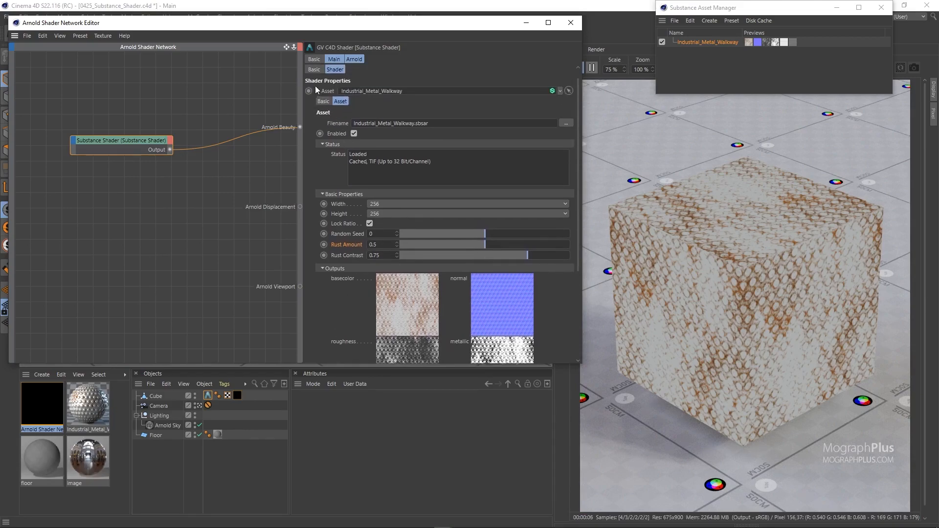
{"action": "left_click_drag", "start_coordinate": [327, 279], "coordinate": [335, 144]}
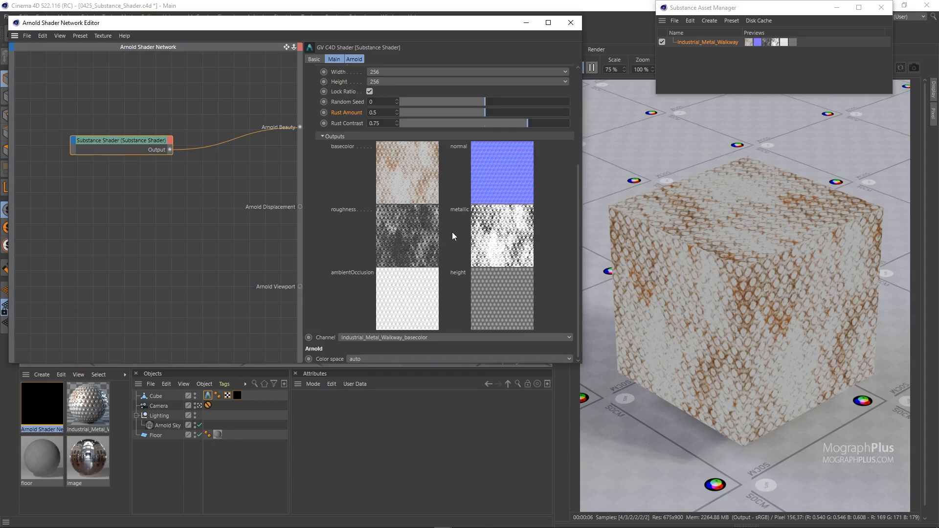
{"action": "left_click_drag", "start_coordinate": [752, 11], "coordinate": [230, 424]}
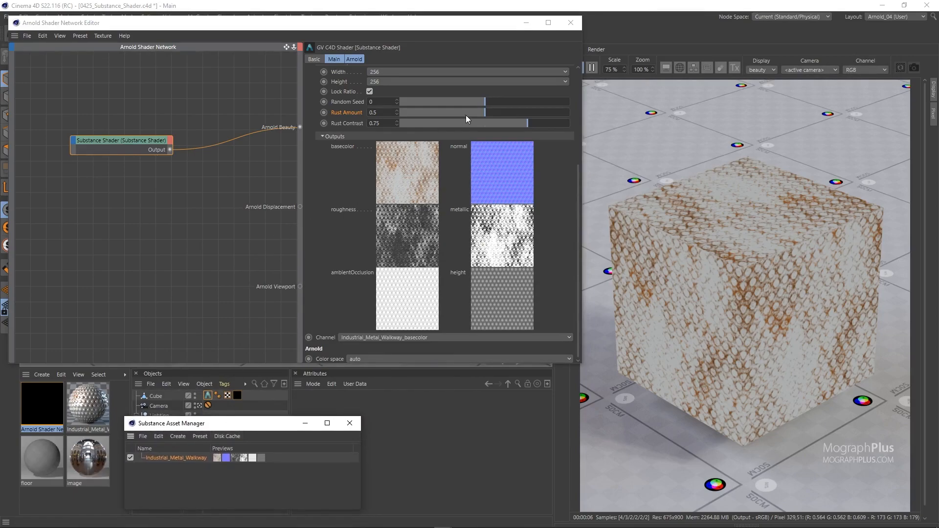
{"action": "left_click_drag", "start_coordinate": [496, 113], "coordinate": [502, 113]}
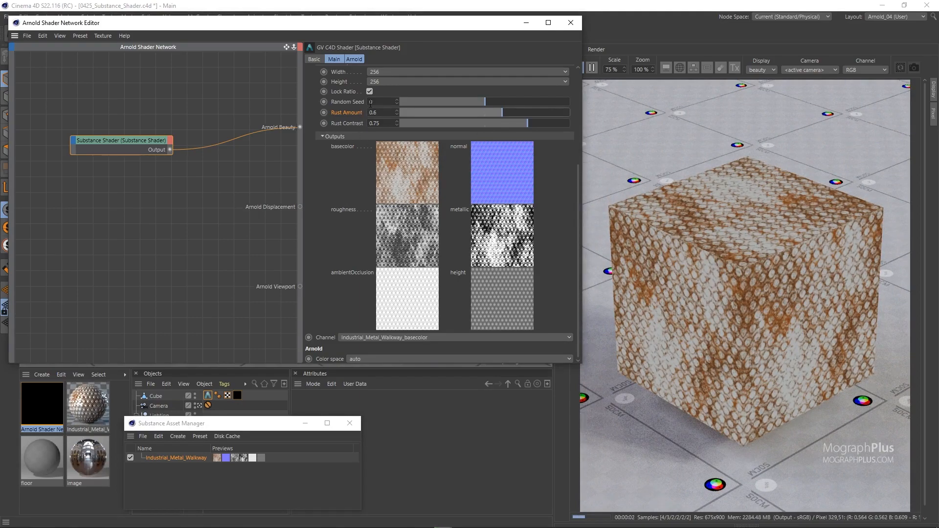
{"action": "left_click", "coordinate": [396, 99]}
{"action": "left_click", "coordinate": [397, 100]}
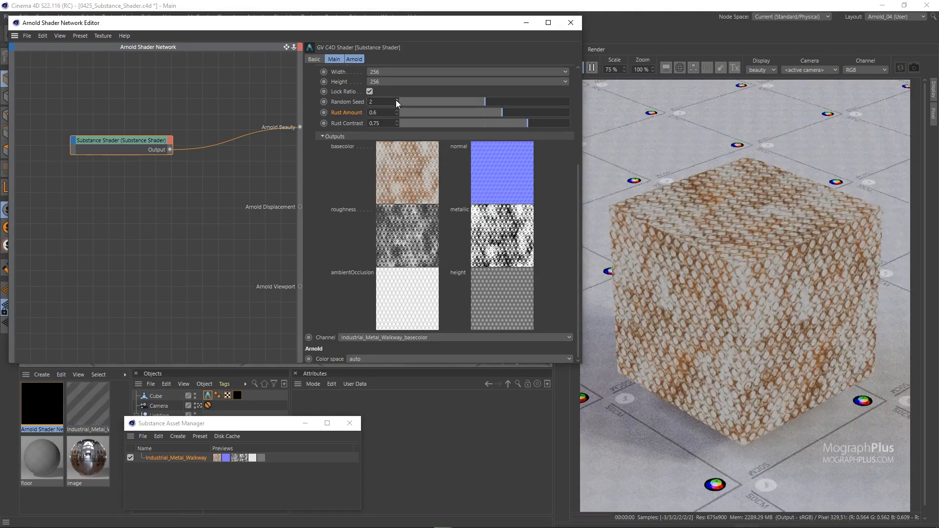
{"action": "left_click", "coordinate": [396, 99]}
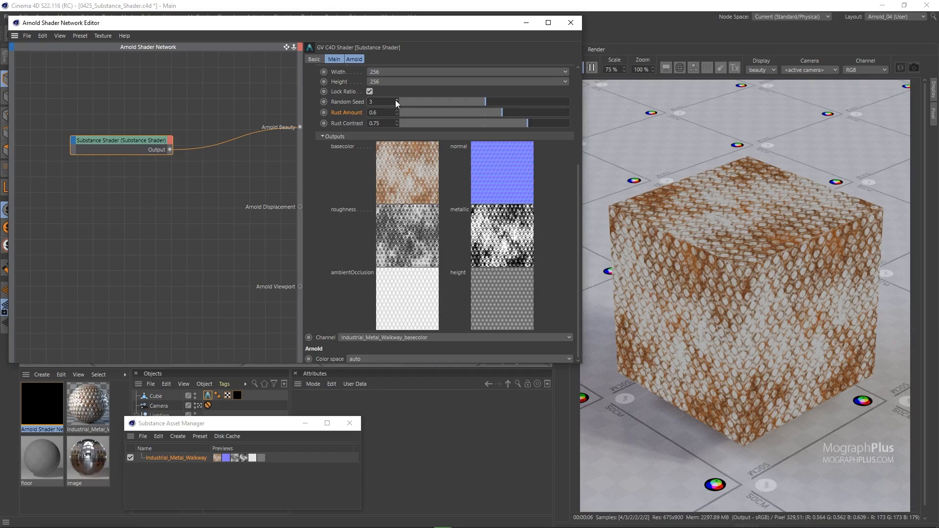
{"action": "scroll", "coordinate": [315, 92], "scroll_direction": "up", "scroll_amount": 2}
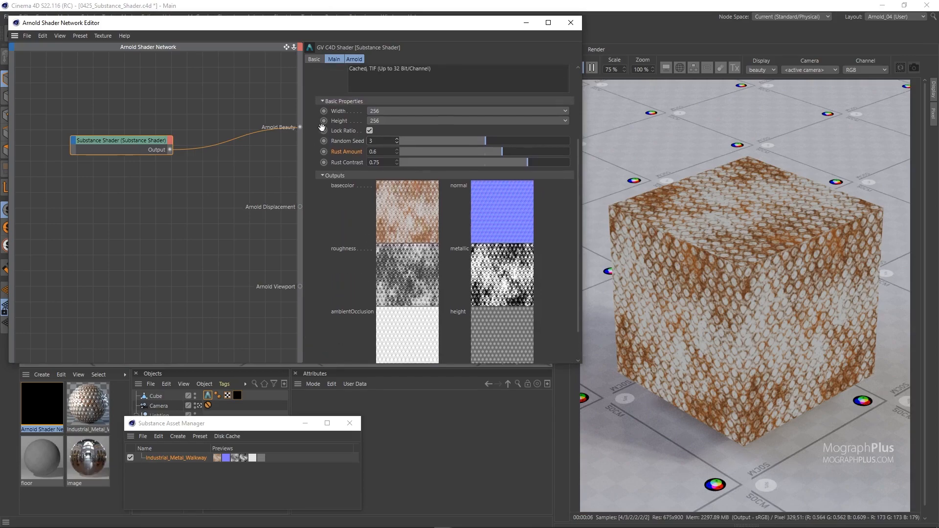
Set the substance asset's output width and height to 2048 with the ratio locked.
{"action": "left_click", "coordinate": [388, 113]}
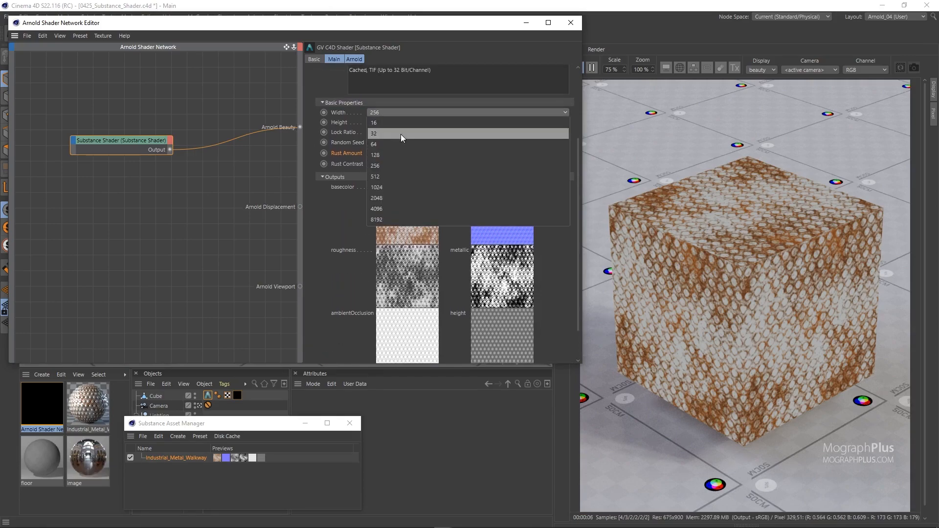
{"action": "left_click", "coordinate": [411, 197]}
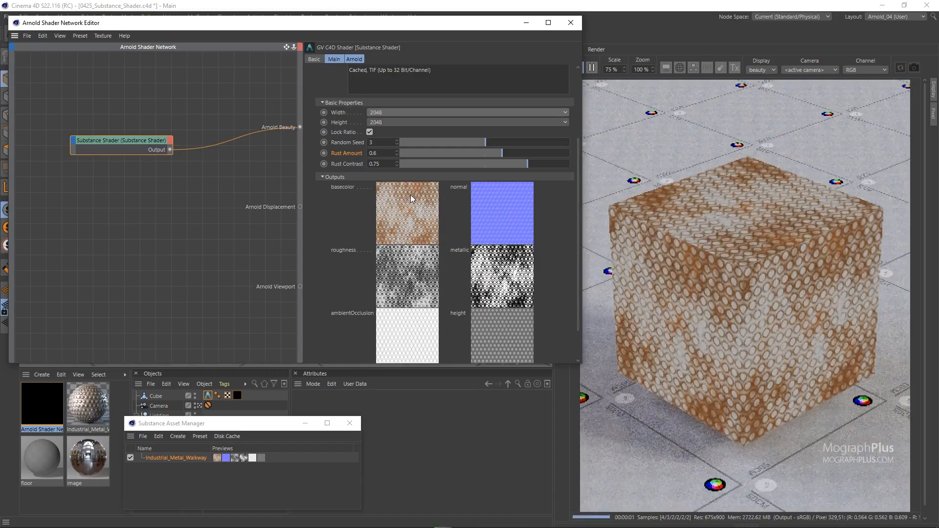
{"action": "scroll", "coordinate": [327, 169], "scroll_direction": "up", "scroll_amount": 5}
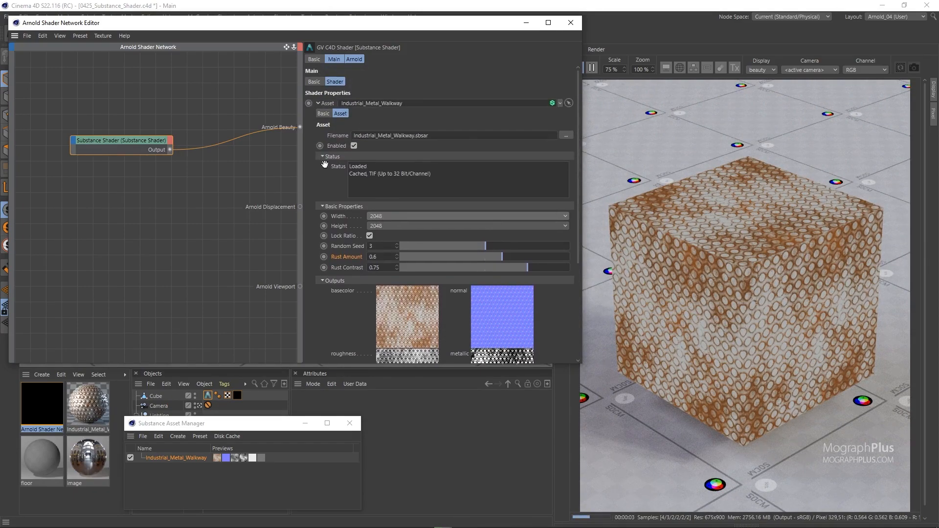
Collapse the asset's settings and review the output channels the Substance Shader offers.
{"action": "left_click", "coordinate": [319, 103]}
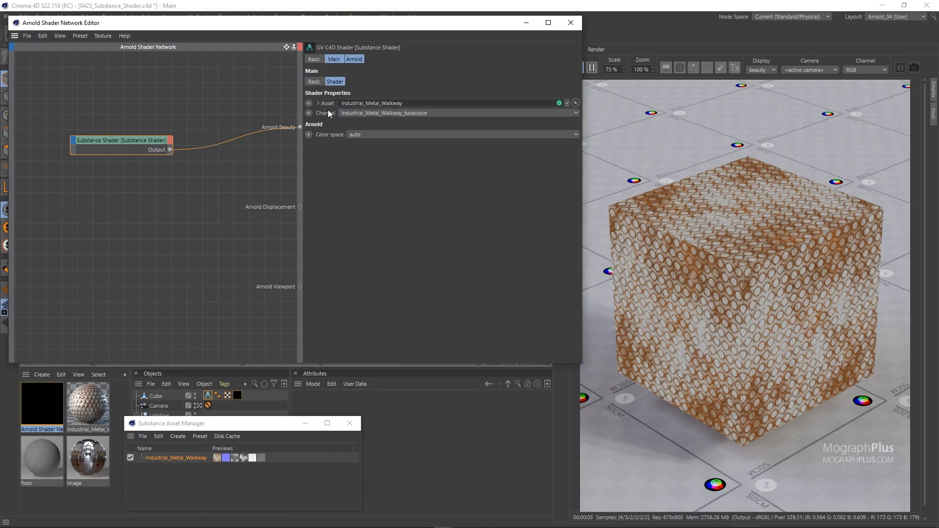
{"action": "left_click", "coordinate": [359, 113]}
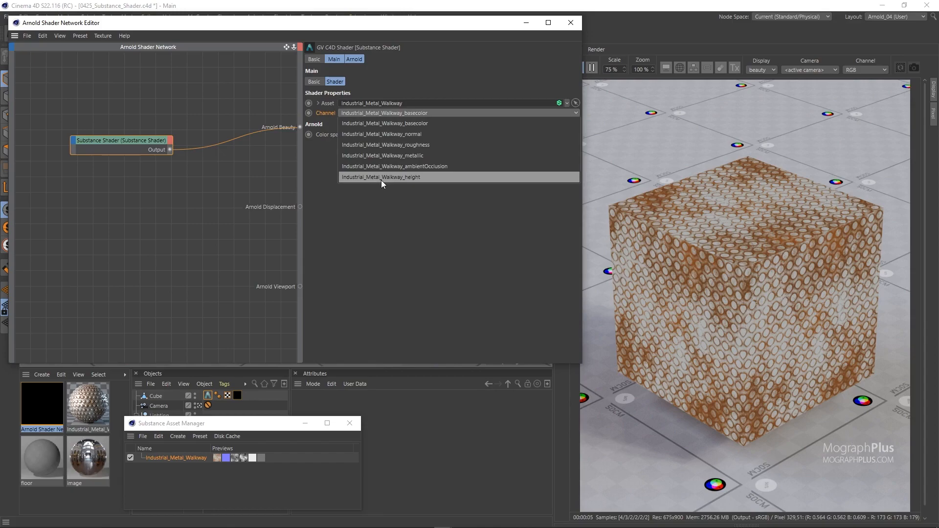
{"action": "left_click", "coordinate": [156, 211]}
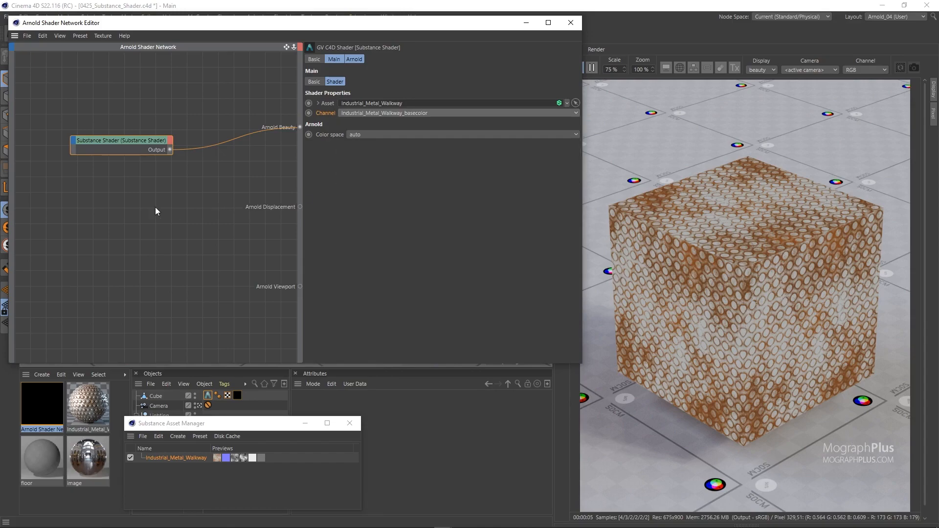
Add a standard_surface node to the network and connect its output to Arnold Beauty.
{"action": "key", "text": "Tab"}
{"action": "type", "text": "stand"}
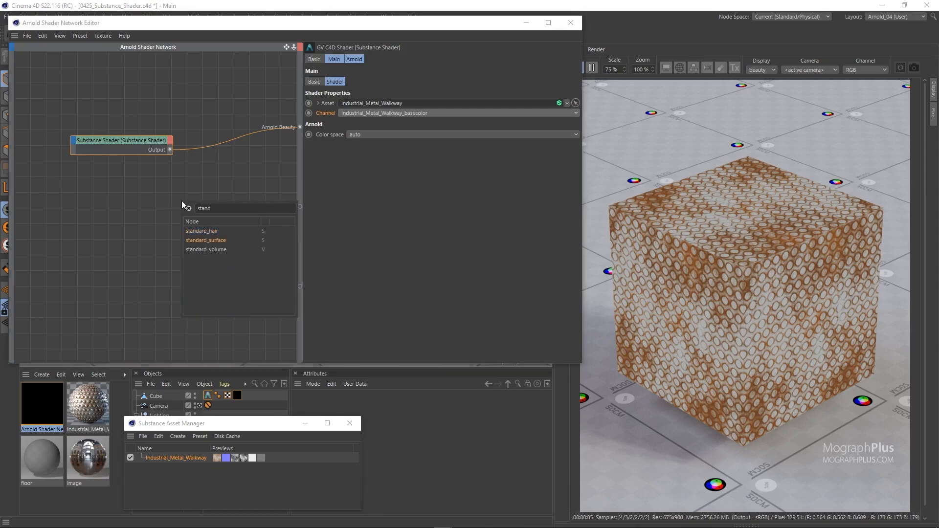
{"action": "key", "text": "Return"}
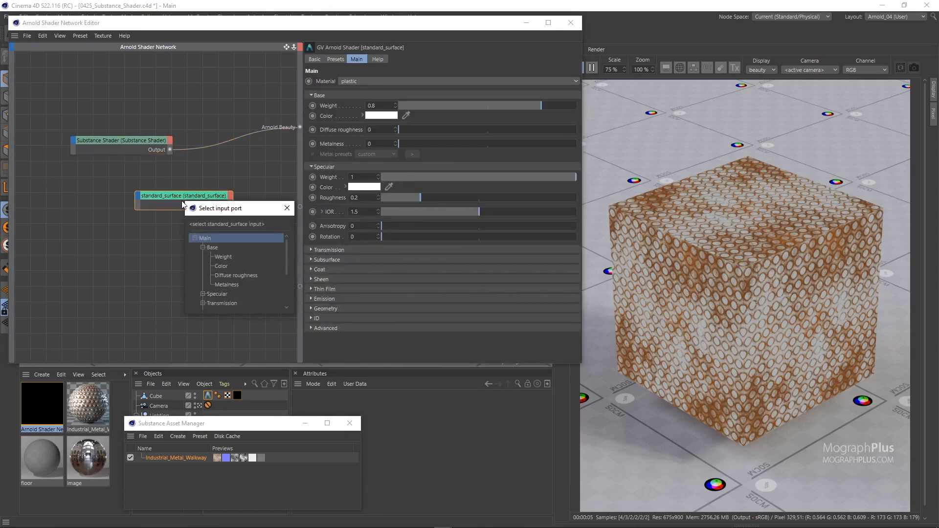
{"action": "key", "text": "Escape"}
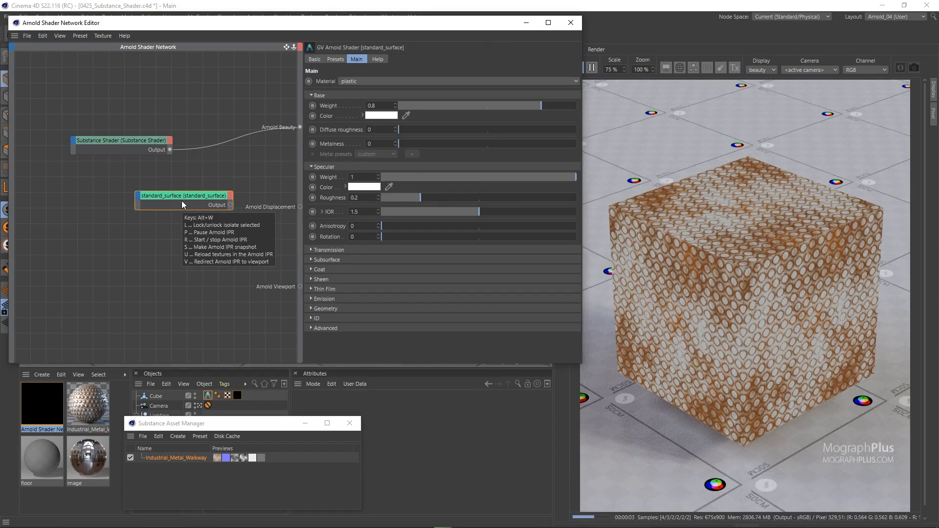
{"action": "left_click_drag", "start_coordinate": [213, 257], "coordinate": [201, 186]}
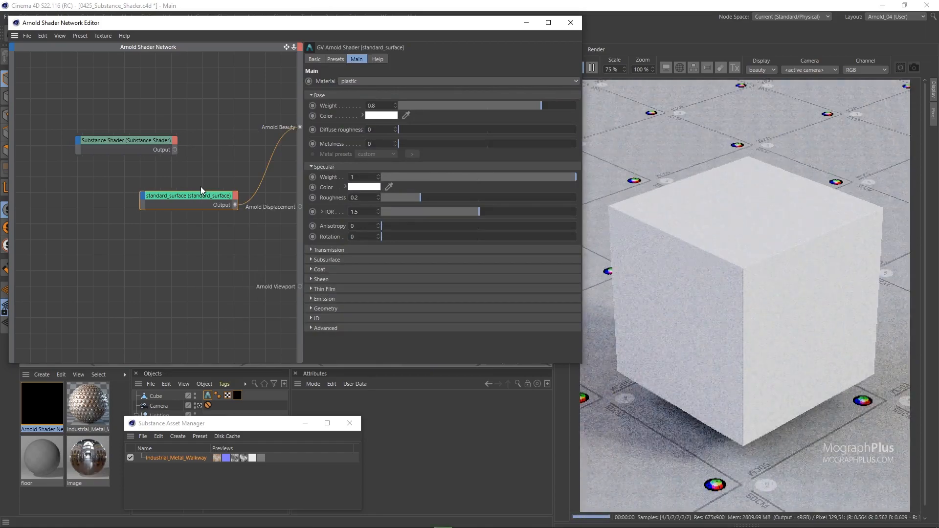
Rearrange the two nodes and connect the basecolor Substance Shader to the standard_surface's Base Color input.
{"action": "left_click_drag", "start_coordinate": [183, 197], "coordinate": [172, 106]}
{"action": "left_click_drag", "start_coordinate": [139, 139], "coordinate": [134, 160]}
{"action": "left_click", "coordinate": [215, 105]}
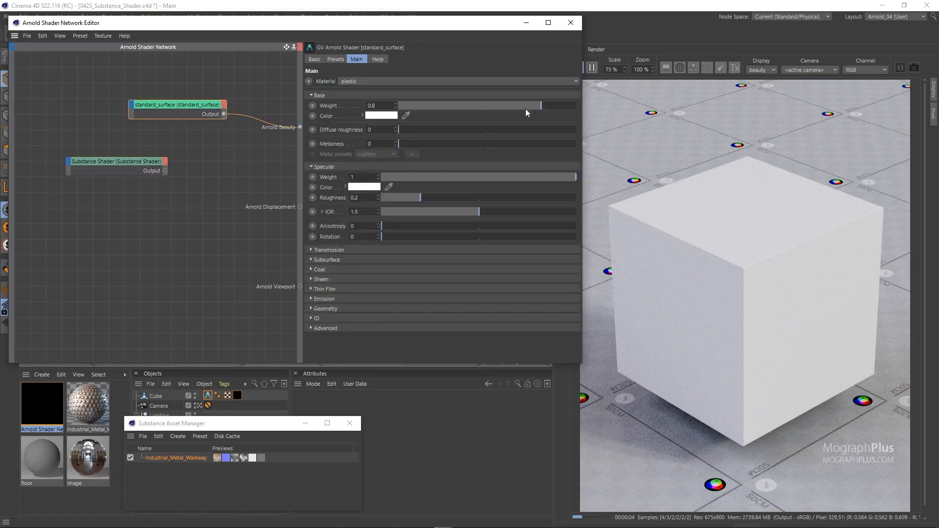
{"action": "left_click", "coordinate": [96, 160]}
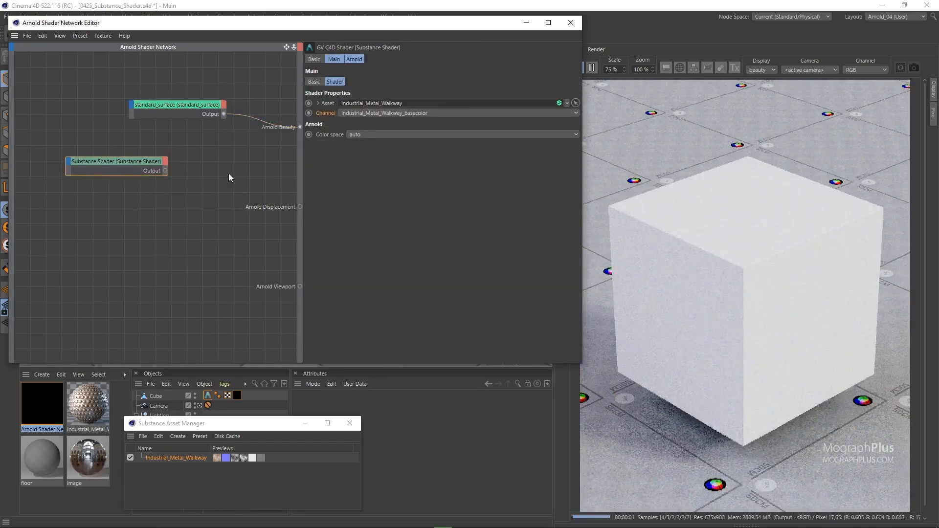
{"action": "left_click_drag", "start_coordinate": [166, 170], "coordinate": [248, 133]}
{"action": "left_click_drag", "start_coordinate": [137, 162], "coordinate": [108, 90]}
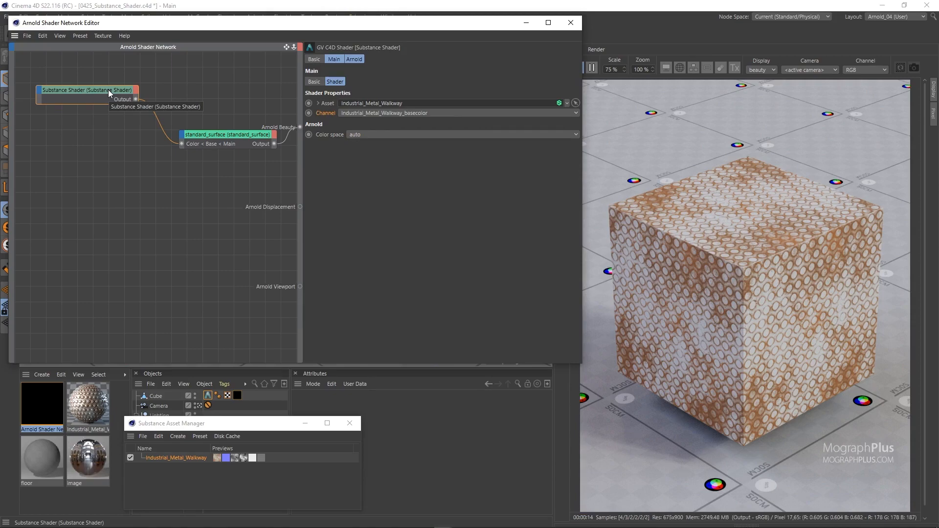
Duplicate the Substance Shader, set the copy's channel to Industrial_Metal_Walkway_metallic, and connect it to the standard_surface's Base Metalness.
{"action": "left_click_drag", "start_coordinate": [108, 90], "coordinate": [118, 215], "text": "ctrl"}
{"action": "left_click", "coordinate": [398, 112]}
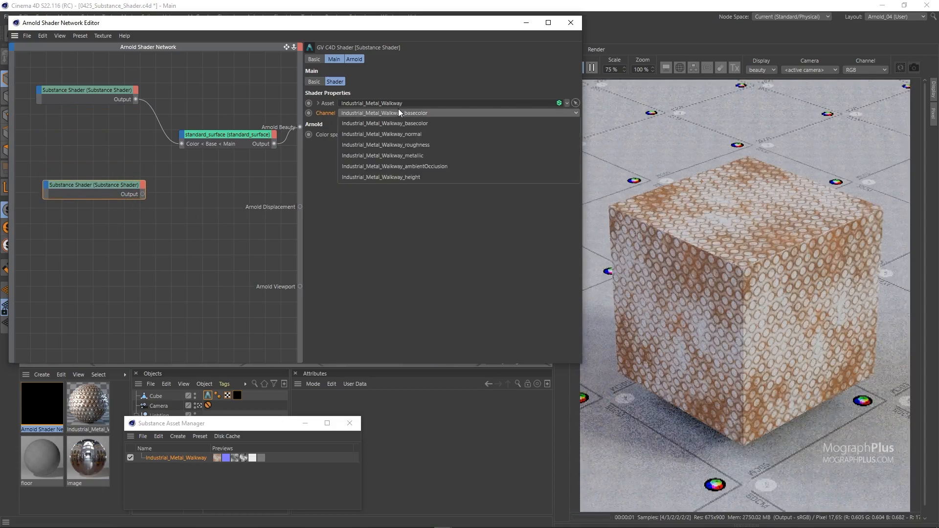
{"action": "left_click", "coordinate": [449, 156]}
{"action": "left_click_drag", "start_coordinate": [142, 194], "coordinate": [181, 135]}
{"action": "mouse_move", "coordinate": [231, 143]}
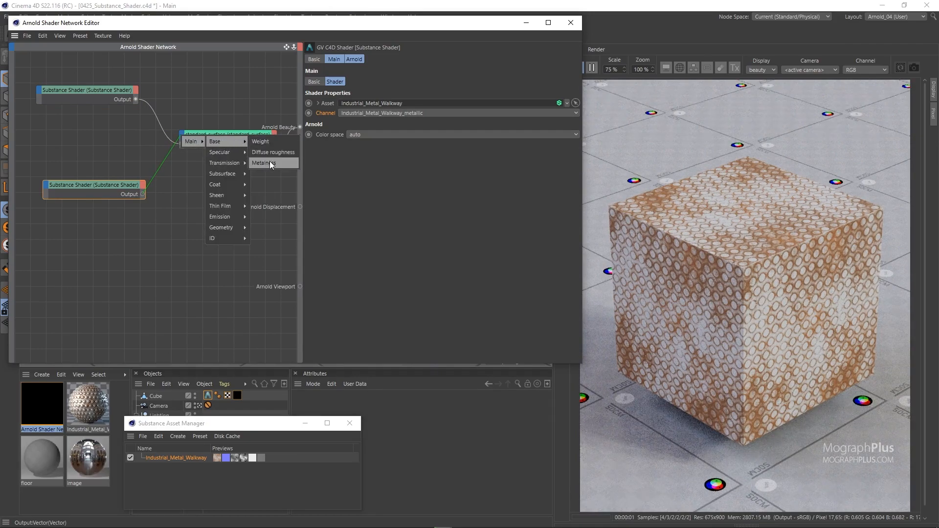
{"action": "left_click", "coordinate": [264, 163]}
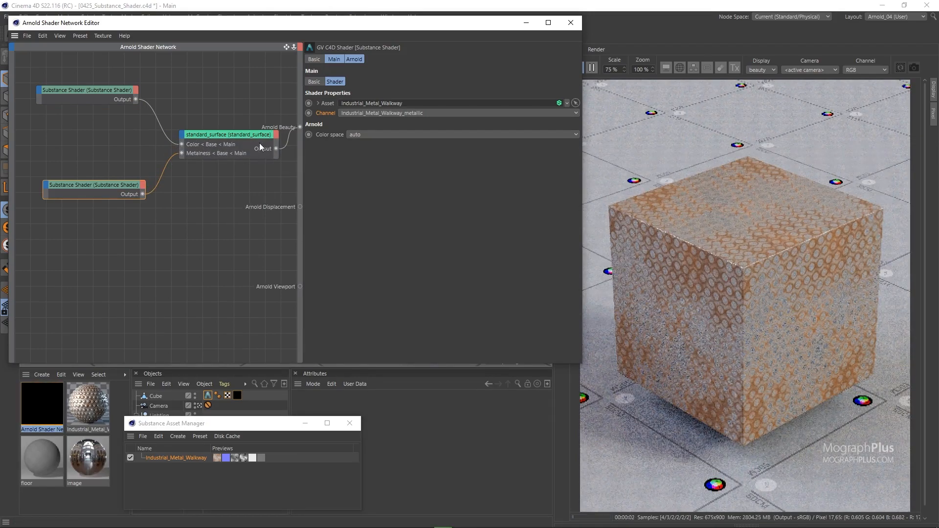
Duplicate the metallic Substance Shader, set the copy's channel to Industrial_Metal_Walkway_roughness, and connect it to the standard_surface's Specular Roughness.
{"action": "left_click_drag", "start_coordinate": [88, 184], "coordinate": [89, 207]}
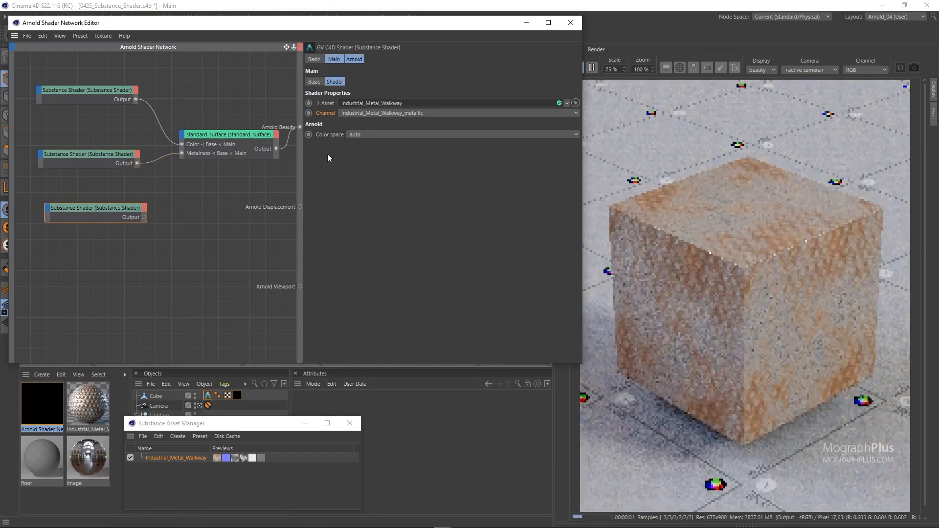
{"action": "left_click", "coordinate": [360, 113]}
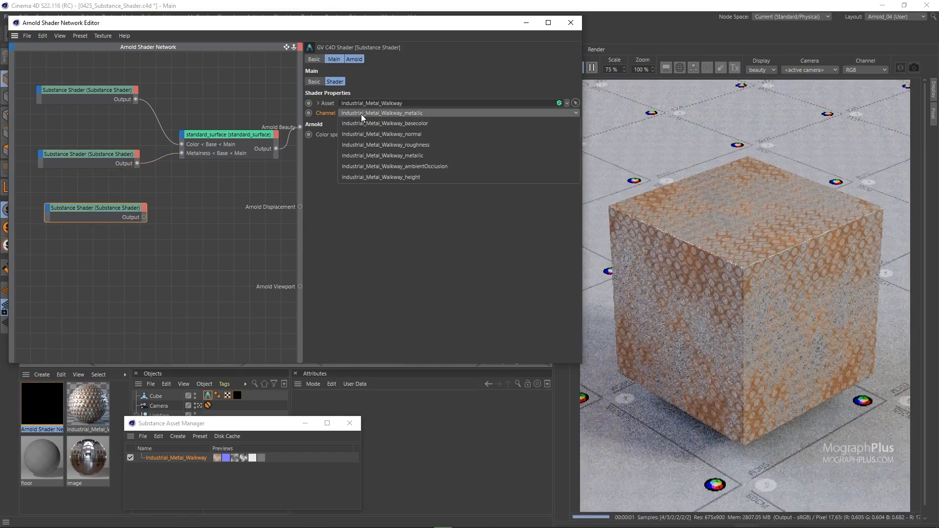
{"action": "left_click", "coordinate": [365, 143]}
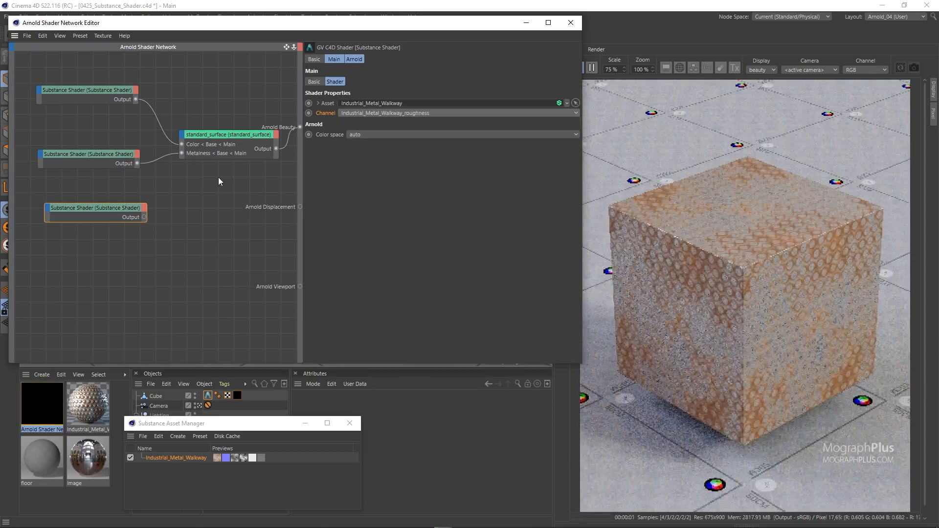
{"action": "left_click_drag", "start_coordinate": [145, 216], "coordinate": [181, 135]}
{"action": "mouse_move", "coordinate": [223, 152]}
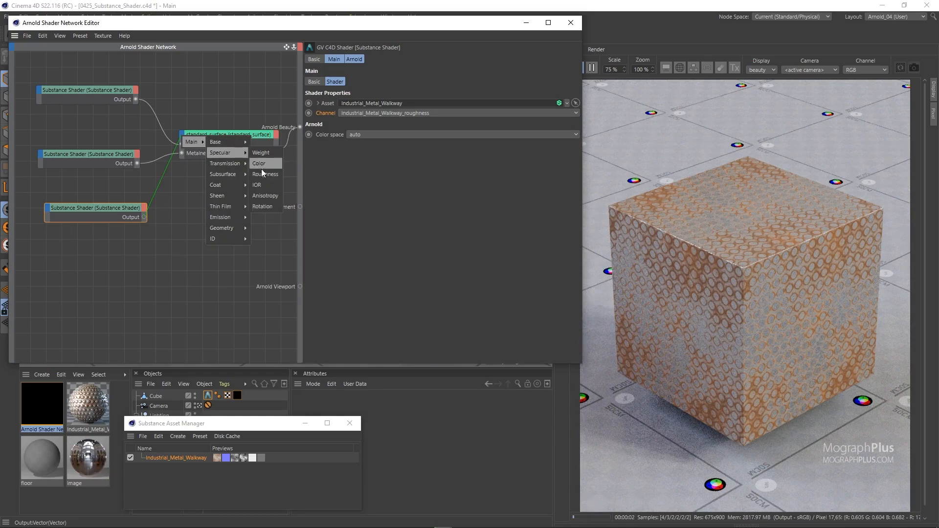
{"action": "left_click", "coordinate": [263, 178]}
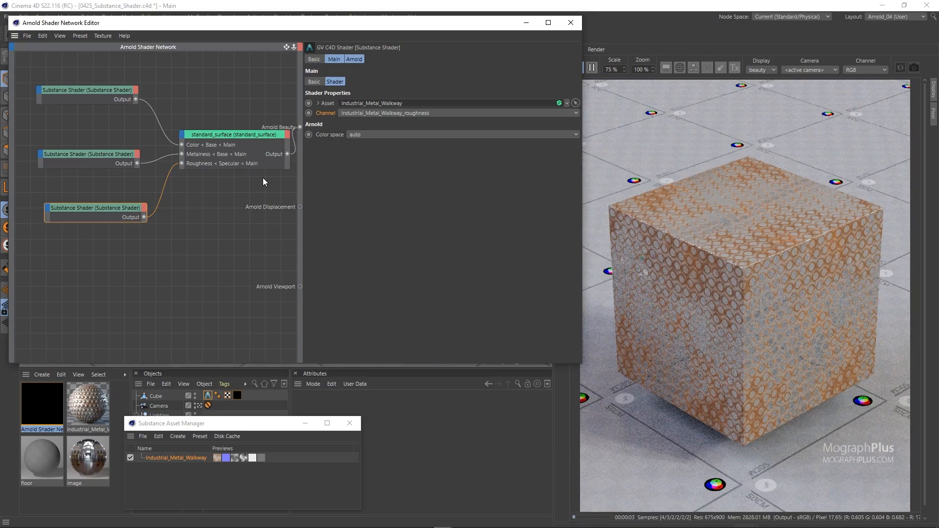
Stack the metallic and roughness Substance Shader nodes closely together beside the standard_surface node.
{"action": "left_click_drag", "start_coordinate": [120, 209], "coordinate": [91, 166]}
{"action": "left_click", "coordinate": [96, 154], "text": "shift"}
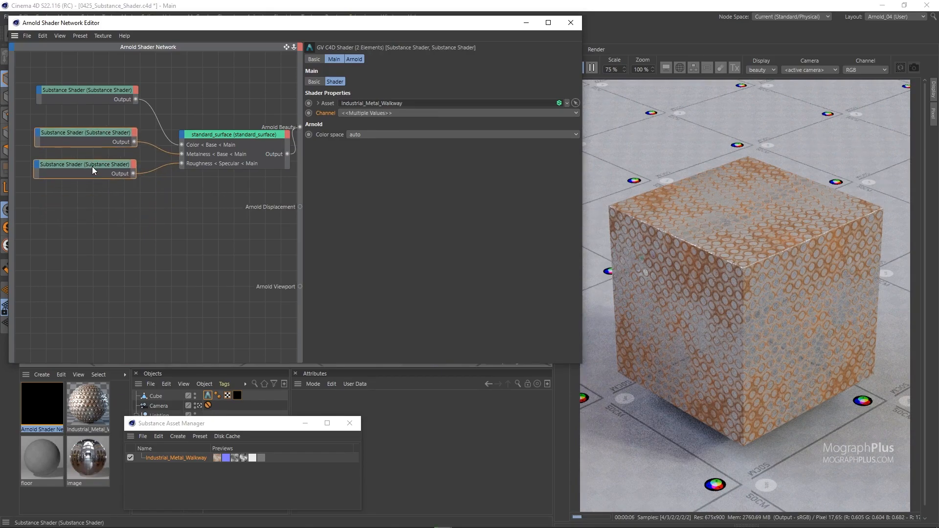
{"action": "left_click", "coordinate": [104, 208]}
Add a displacement node feeding Arnold Displacement and position it below the standard_surface node.
{"action": "key", "text": "Tab"}
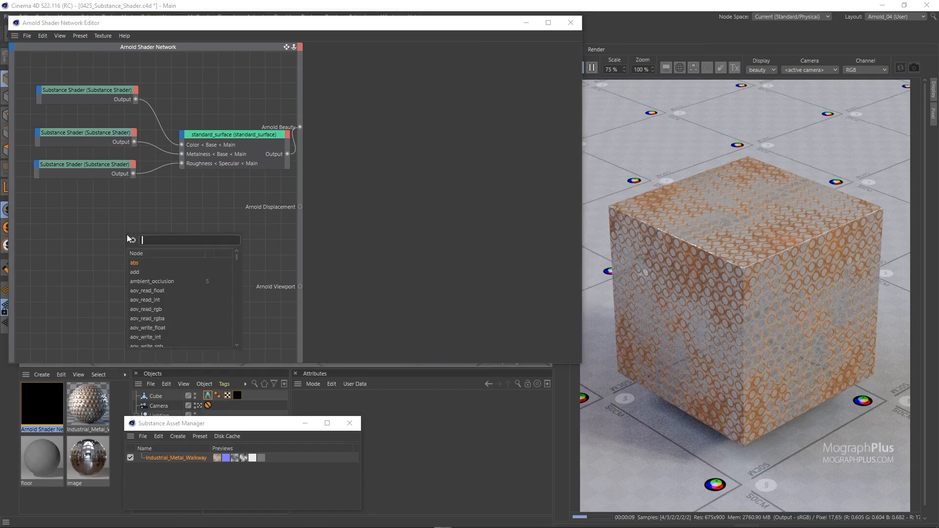
{"action": "type", "text": "dis"}
{"action": "key", "text": "Return"}
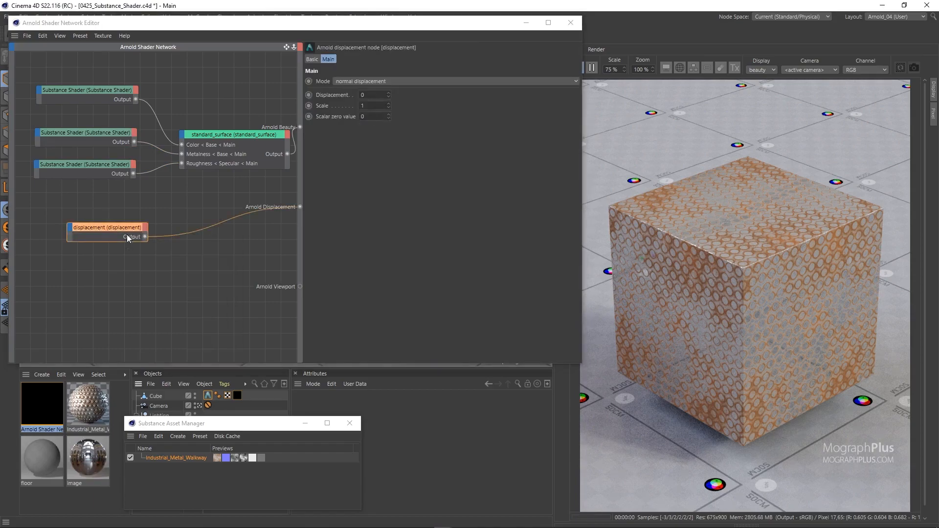
{"action": "left_click_drag", "start_coordinate": [132, 230], "coordinate": [221, 228]}
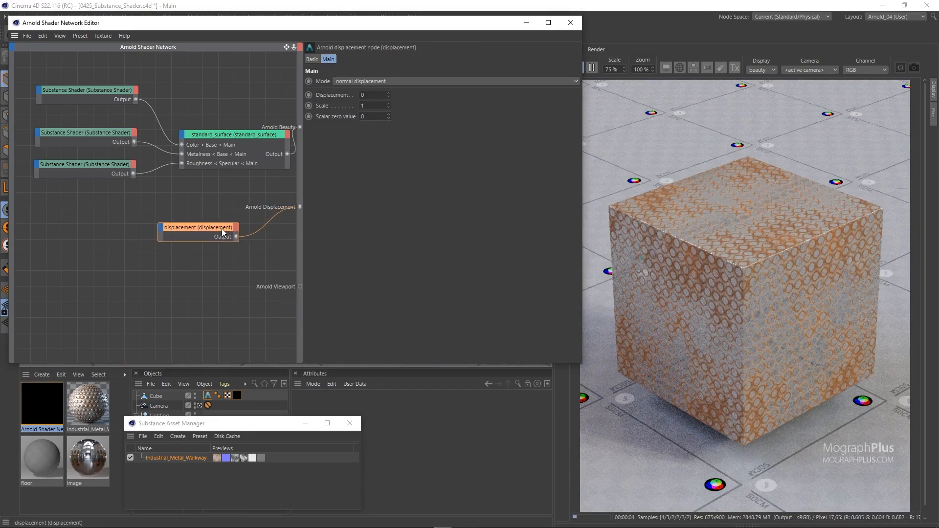
{"action": "left_click", "coordinate": [94, 186]}
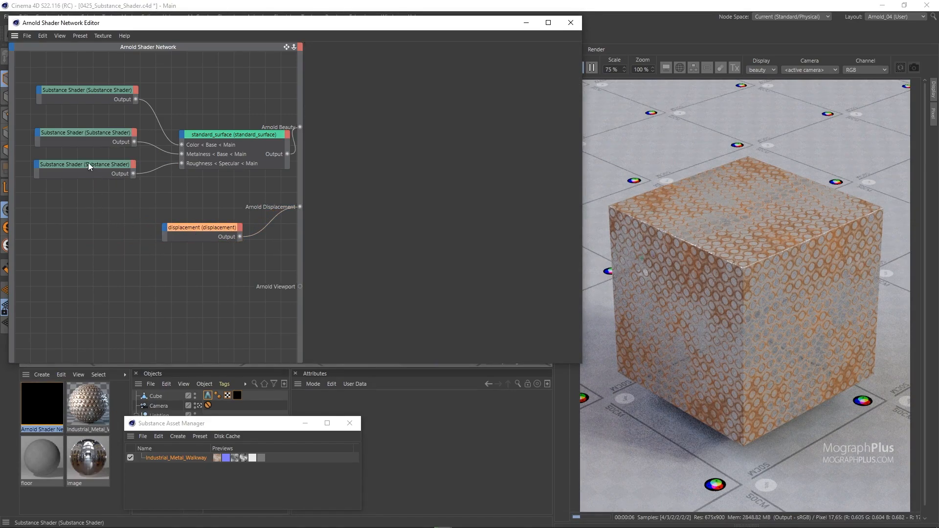
Duplicate the roughness Substance Shader, set the copy's channel to Industrial_Metal_Walkway_height, and connect it to the displacement node's Displacement input.
{"action": "left_click_drag", "start_coordinate": [88, 162], "coordinate": [96, 237], "text": "ctrl"}
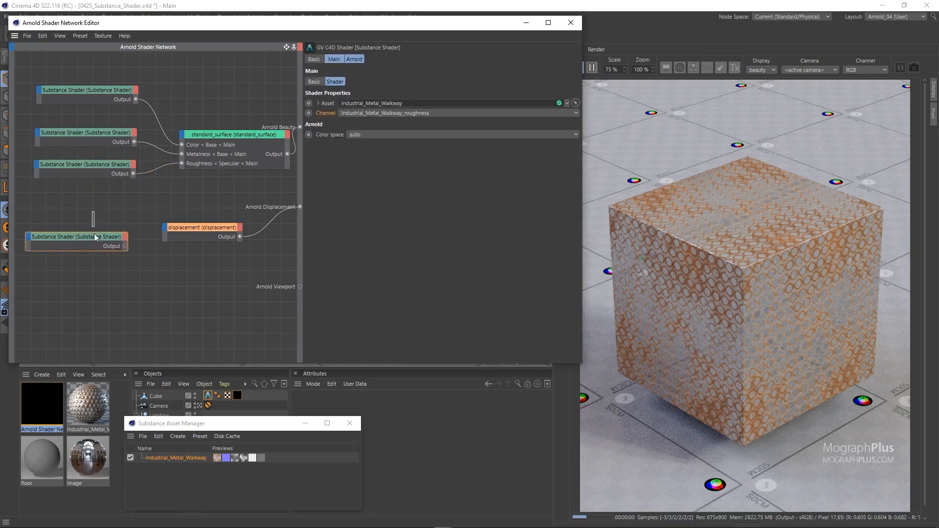
{"action": "left_click", "coordinate": [378, 114]}
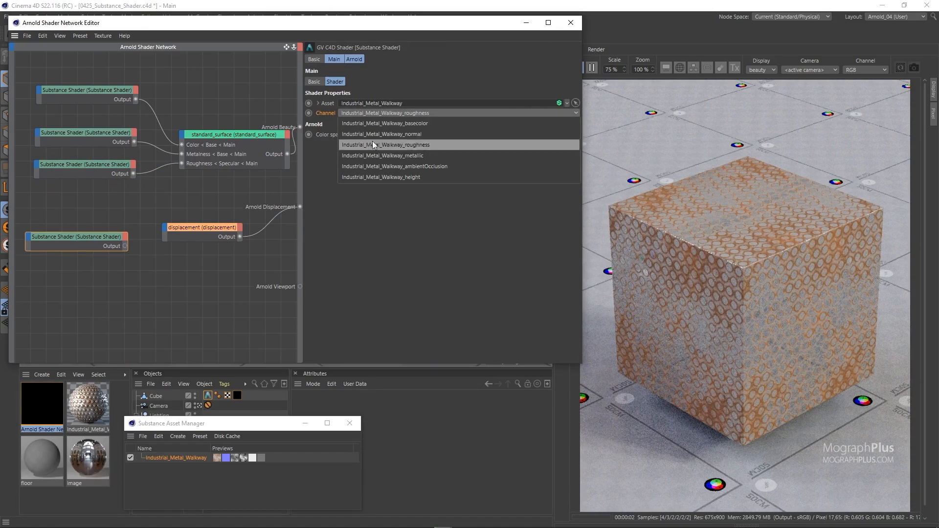
{"action": "left_click", "coordinate": [376, 176]}
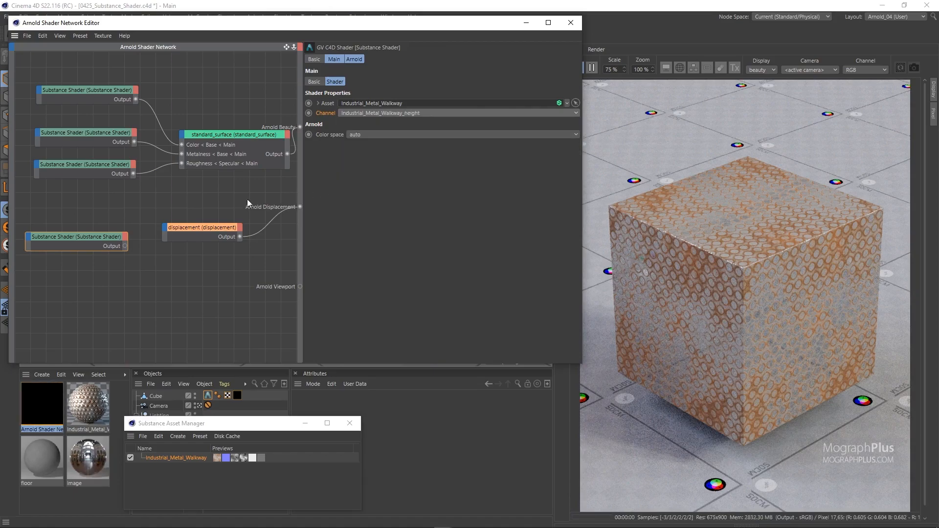
{"action": "left_click_drag", "start_coordinate": [125, 246], "coordinate": [215, 234]}
Set the displacement node's Scale to 0.02.
{"action": "left_click", "coordinate": [210, 239]}
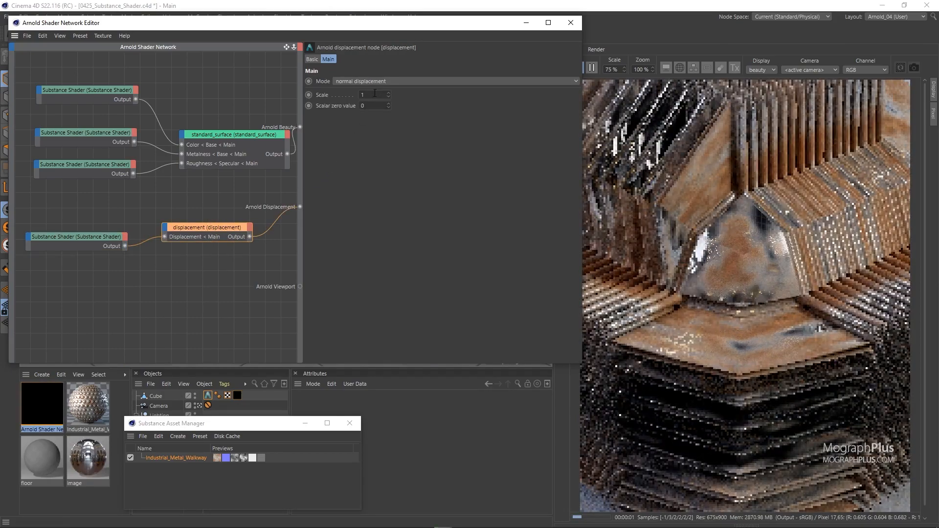
{"action": "type", "text": "0.02"}
{"action": "key", "text": "Return"}
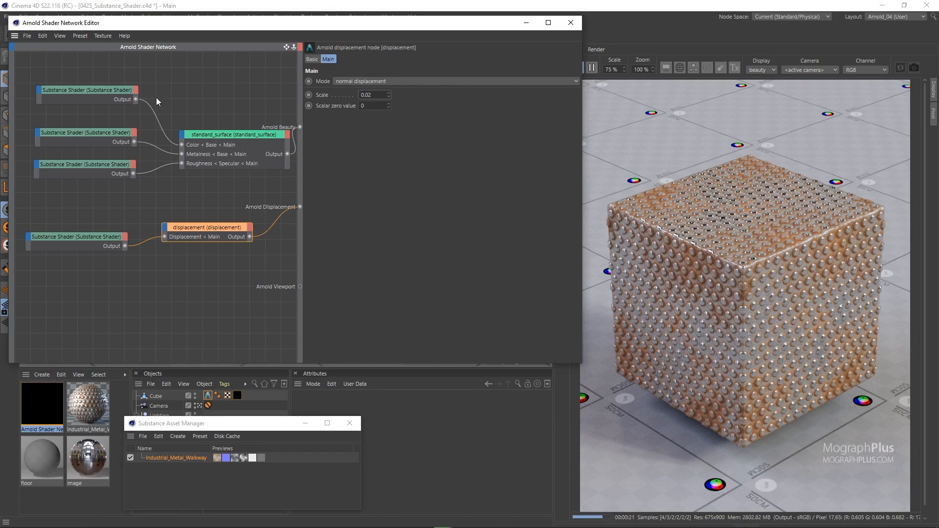
Expand the asset settings on the basecolor Substance Shader, set Rust Amount to 0.8, and review the output previews.
{"action": "left_click_drag", "start_coordinate": [74, 99], "coordinate": [74, 99]}
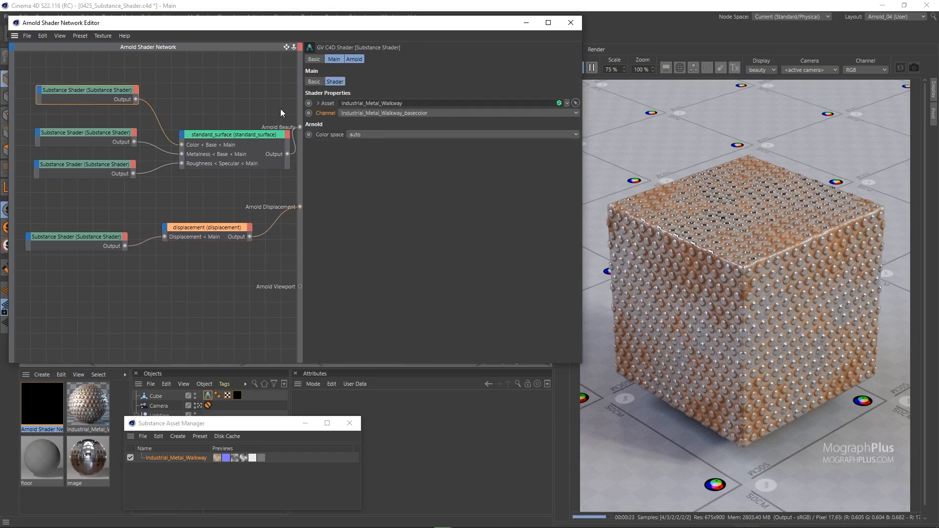
{"action": "left_click", "coordinate": [318, 103]}
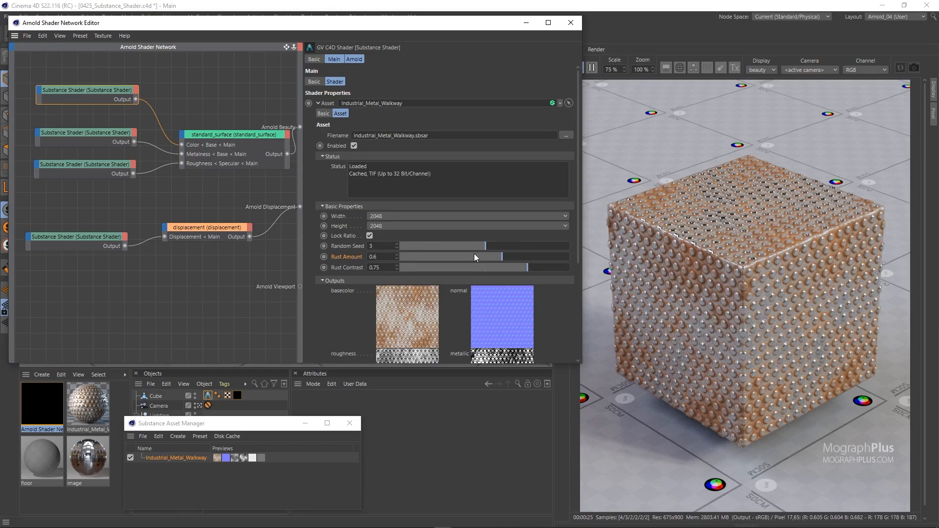
{"action": "left_click_drag", "start_coordinate": [529, 257], "coordinate": [536, 257]}
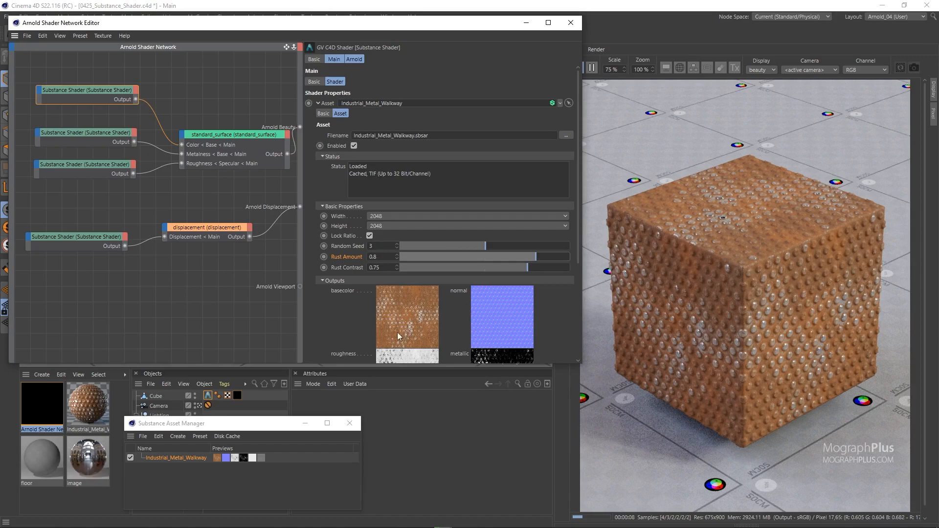
{"action": "scroll", "coordinate": [353, 184], "scroll_direction": "down", "scroll_amount": 5}
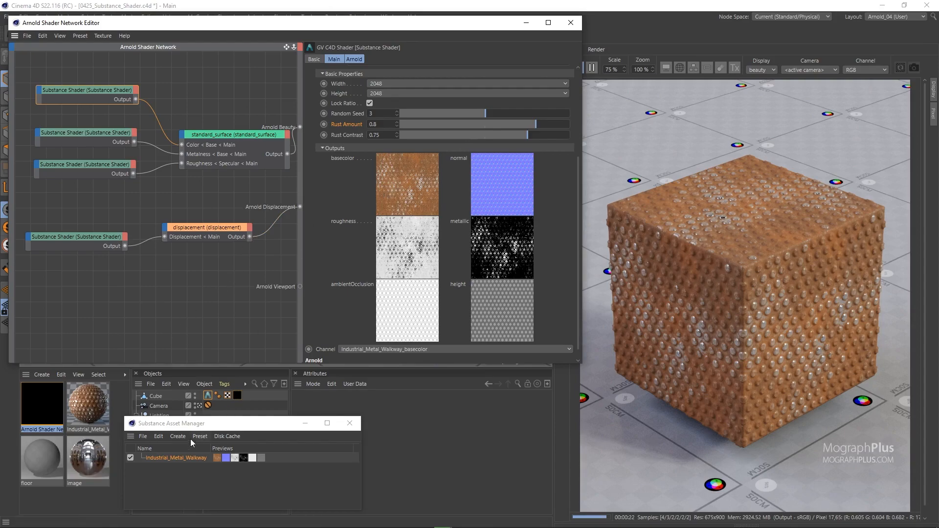
Convert the Industrial_Metal_Walkway substance asset to an Arnold material and display the new material's shader network.
{"action": "left_click", "coordinate": [171, 459]}
{"action": "left_click_drag", "start_coordinate": [386, 32], "coordinate": [384, 53]}
{"action": "left_click", "coordinate": [356, 16]}
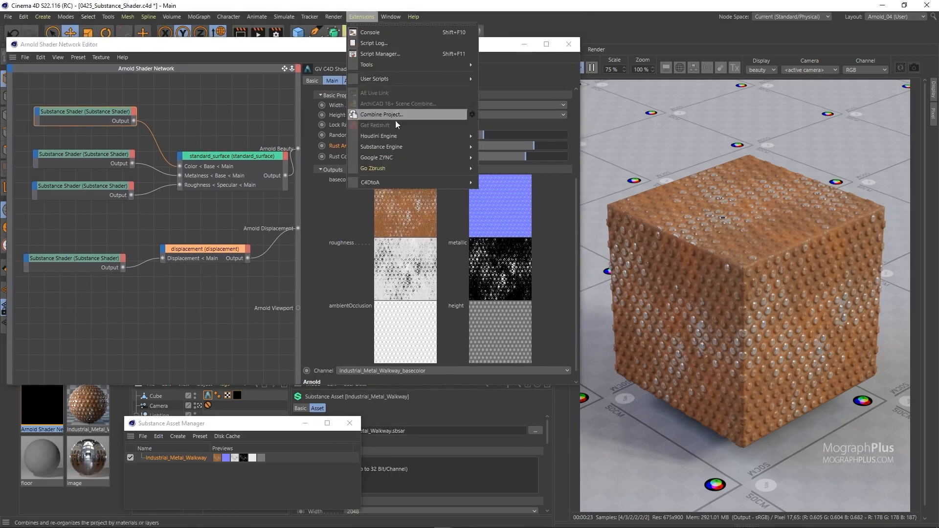
{"action": "mouse_move", "coordinate": [424, 185]}
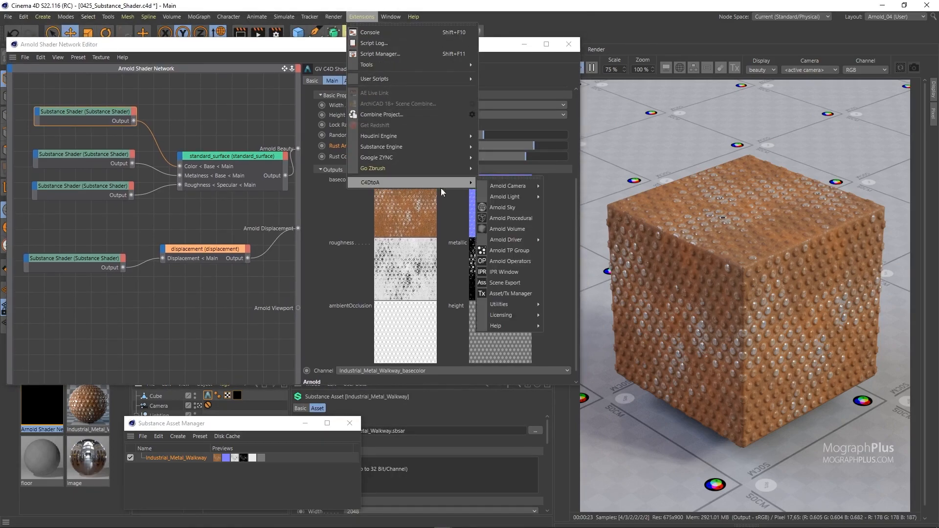
{"action": "mouse_move", "coordinate": [498, 305]}
{"action": "mouse_move", "coordinate": [582, 305]}
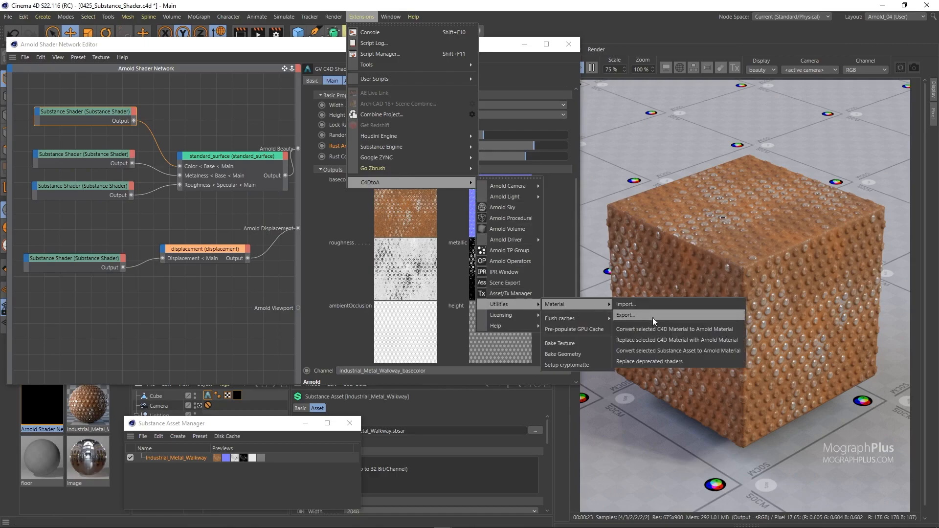
{"action": "left_click", "coordinate": [694, 351]}
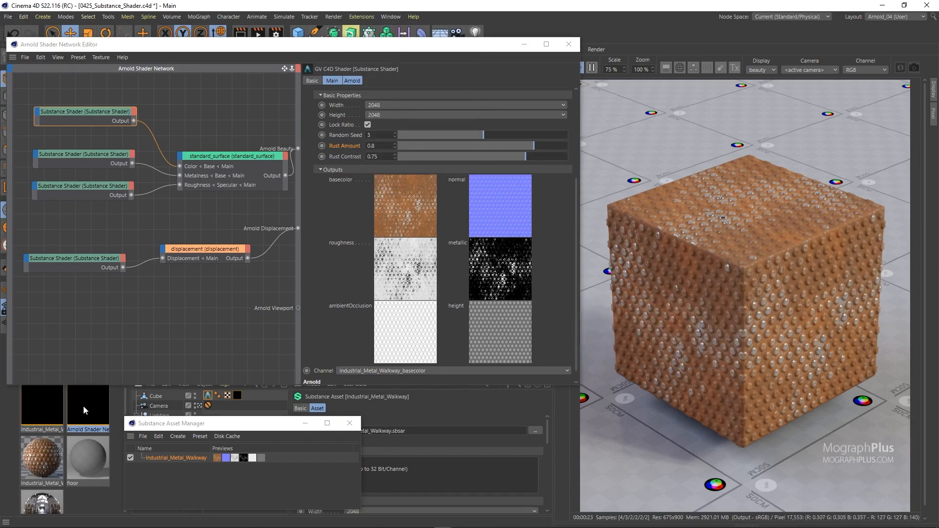
{"action": "left_click", "coordinate": [46, 403]}
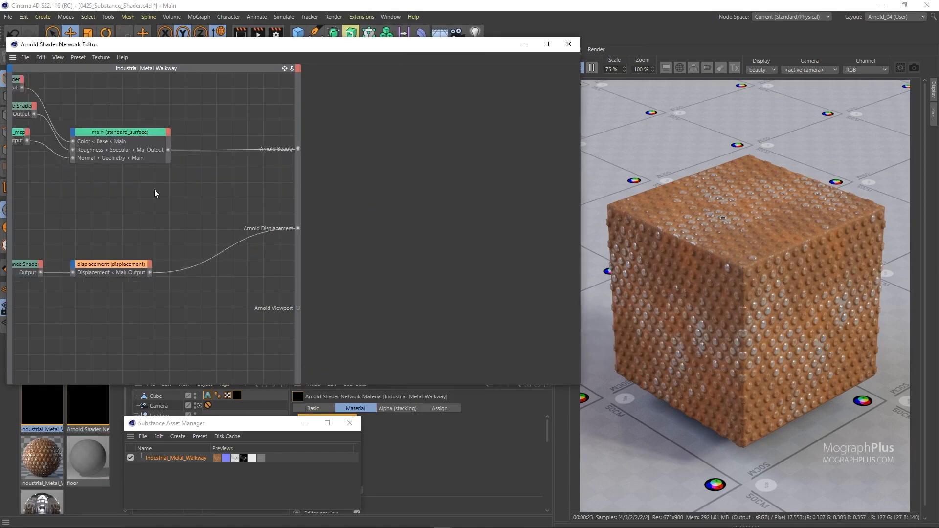
{"action": "middle_click_drag", "start_coordinate": [156, 211], "coordinate": [252, 251]}
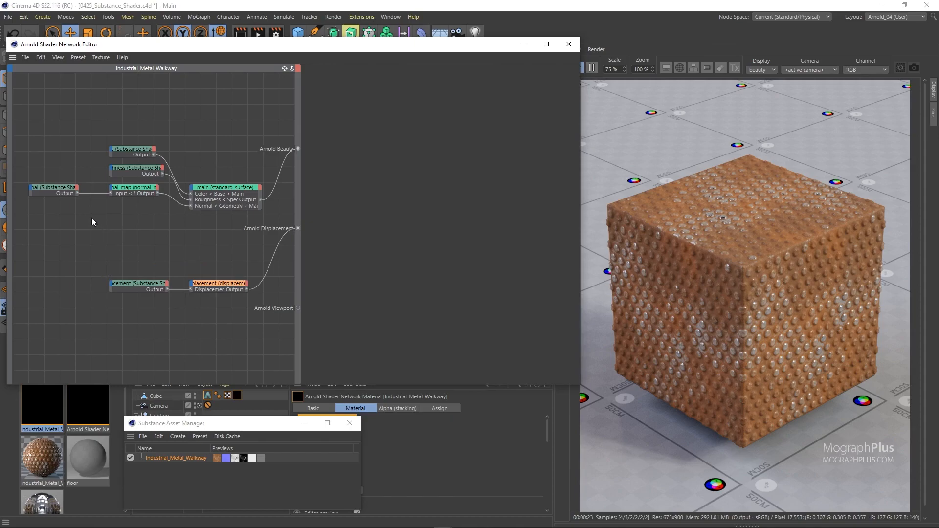
Duplicate the normal Substance Shader, set the copy's channel to Industrial_Metal_Walkway_metallic, and connect it to the main standard_surface node's Metalness input.
{"action": "left_click_drag", "start_coordinate": [70, 190], "coordinate": [159, 236], "text": "ctrl"}
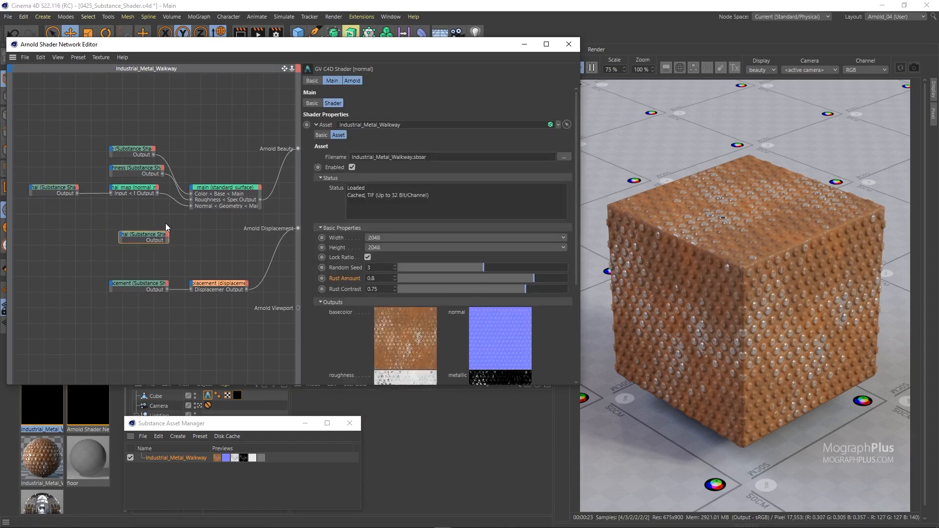
{"action": "left_click", "coordinate": [316, 125]}
{"action": "left_click", "coordinate": [349, 134]}
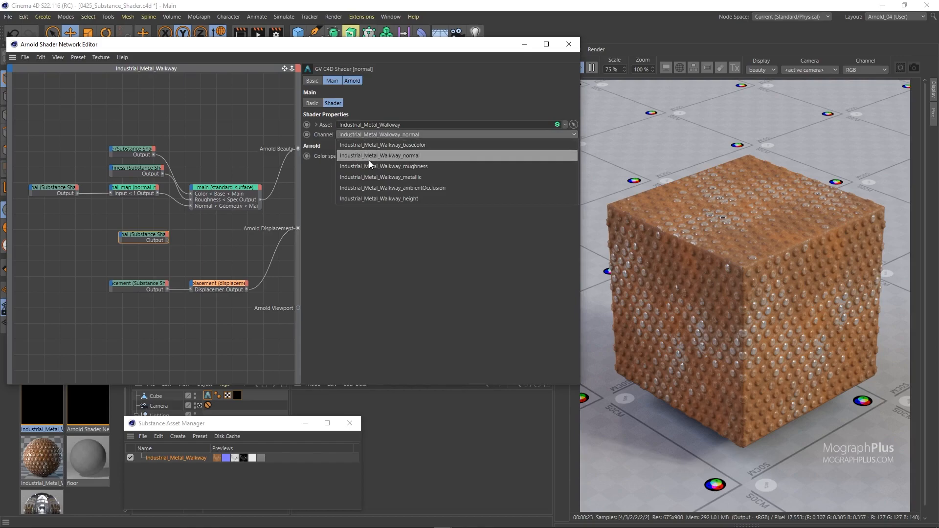
{"action": "left_click", "coordinate": [362, 177]}
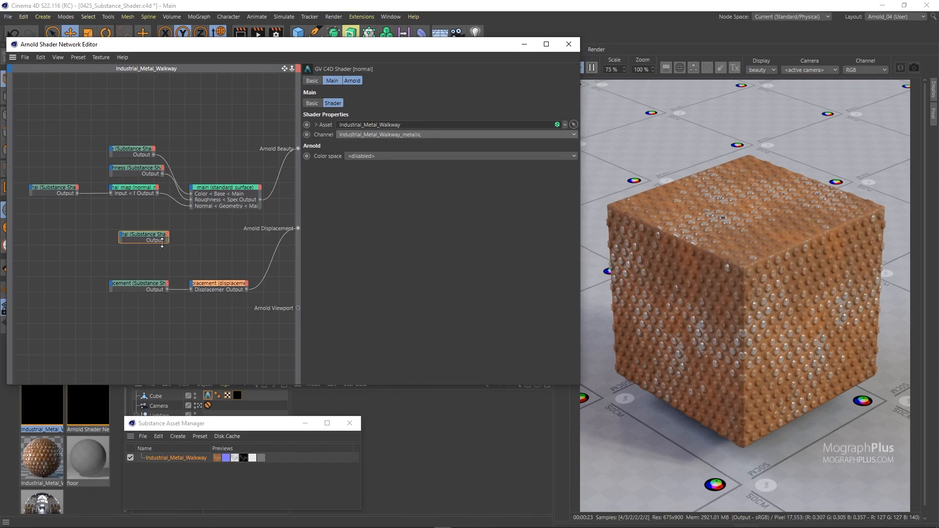
{"action": "left_click_drag", "start_coordinate": [194, 189], "coordinate": [196, 187]}
{"action": "mouse_move", "coordinate": [234, 199]}
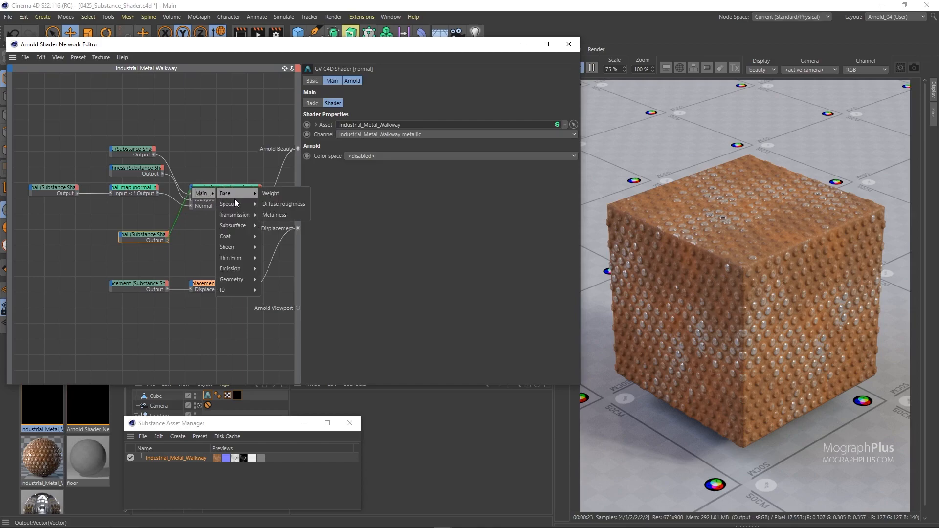